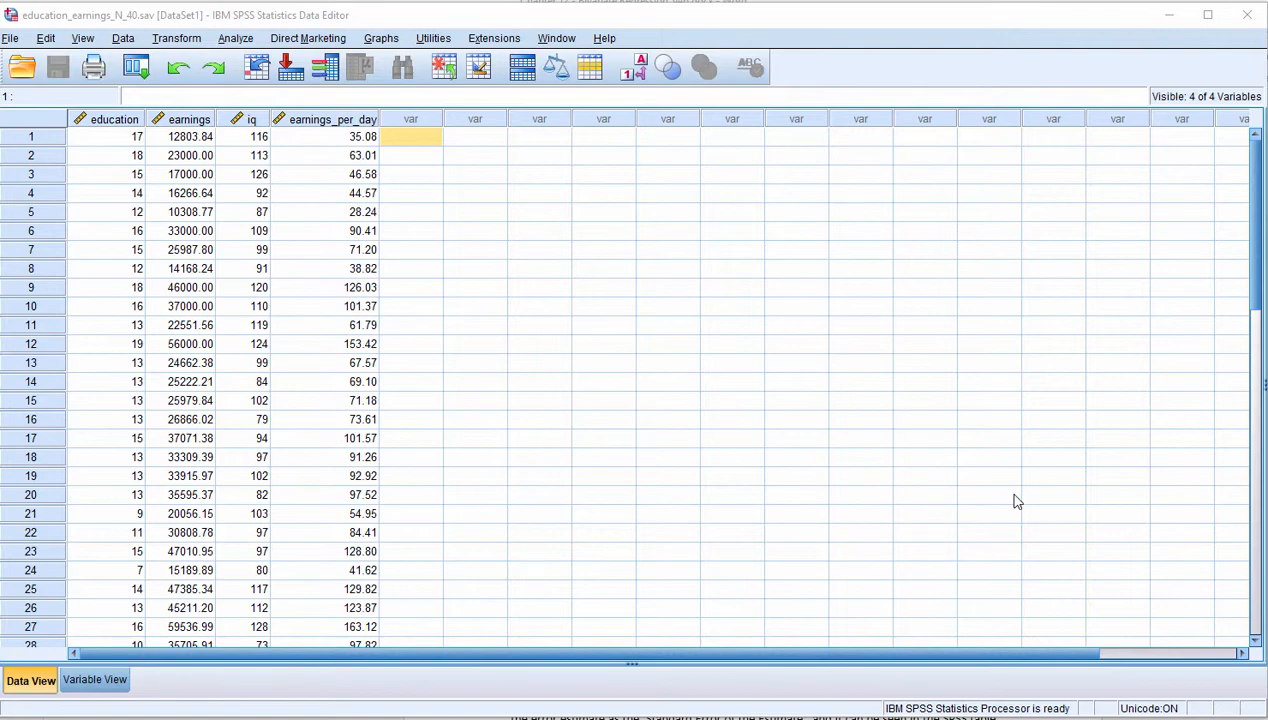
Step: Set up a linear regression with earnings_per_day as the dependent variable and education as the independent variable
click(409, 140)
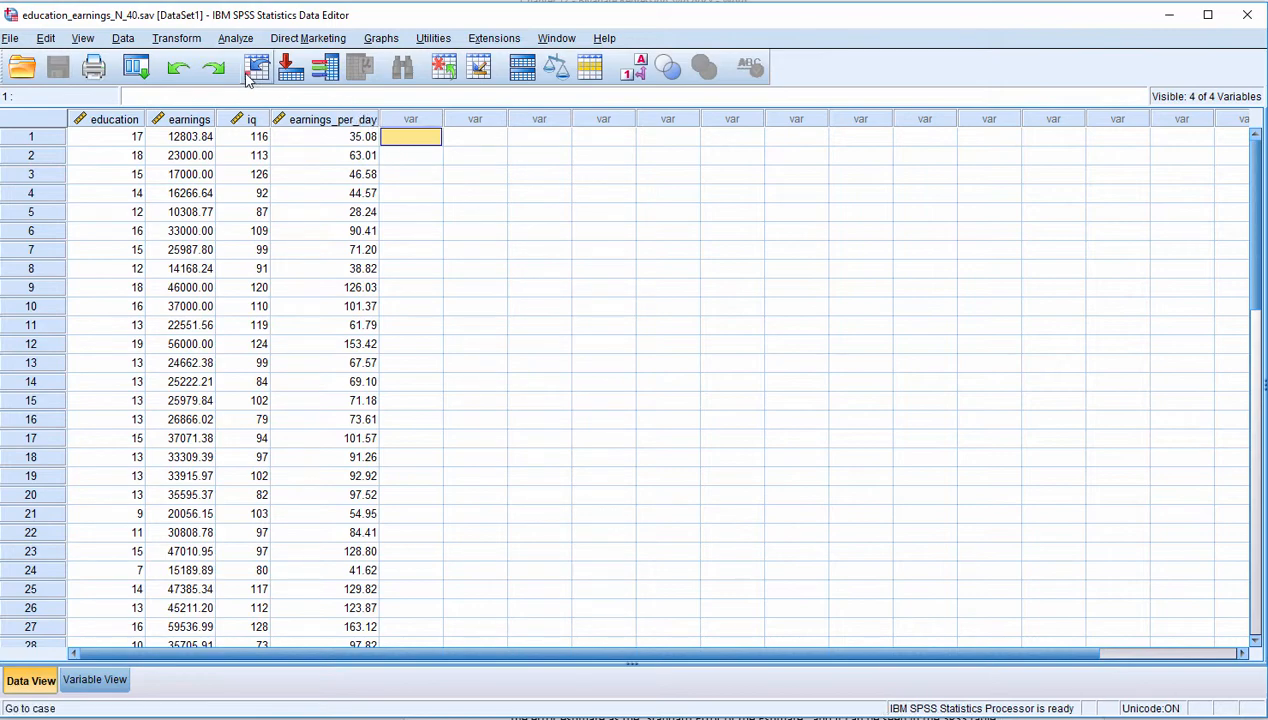
click(235, 39)
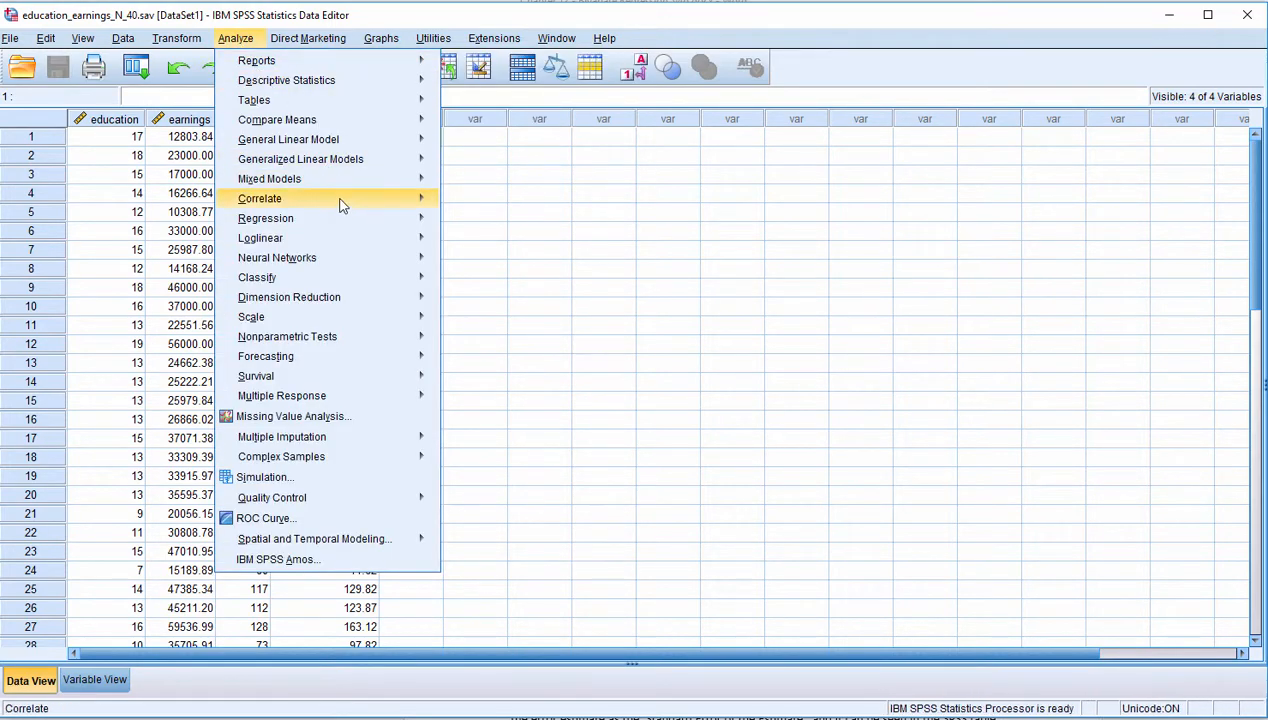
mouse_move(360, 220)
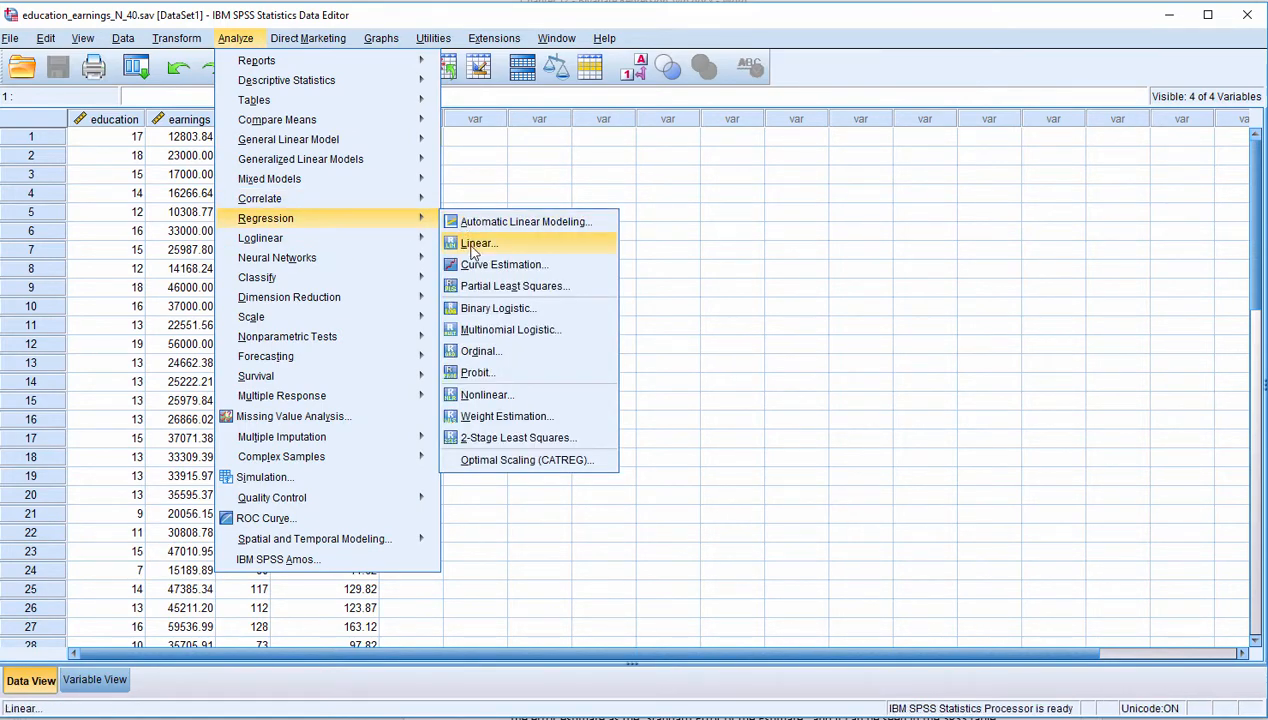
click(465, 243)
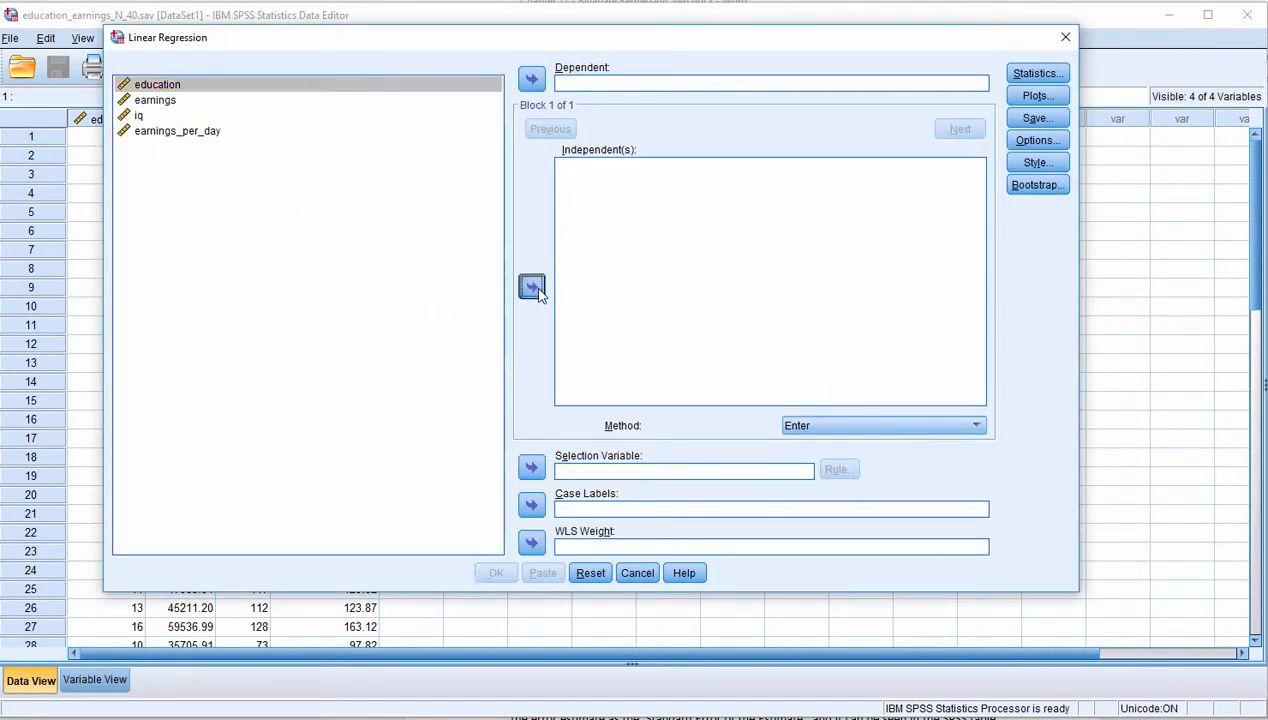
click(531, 286)
click(193, 134)
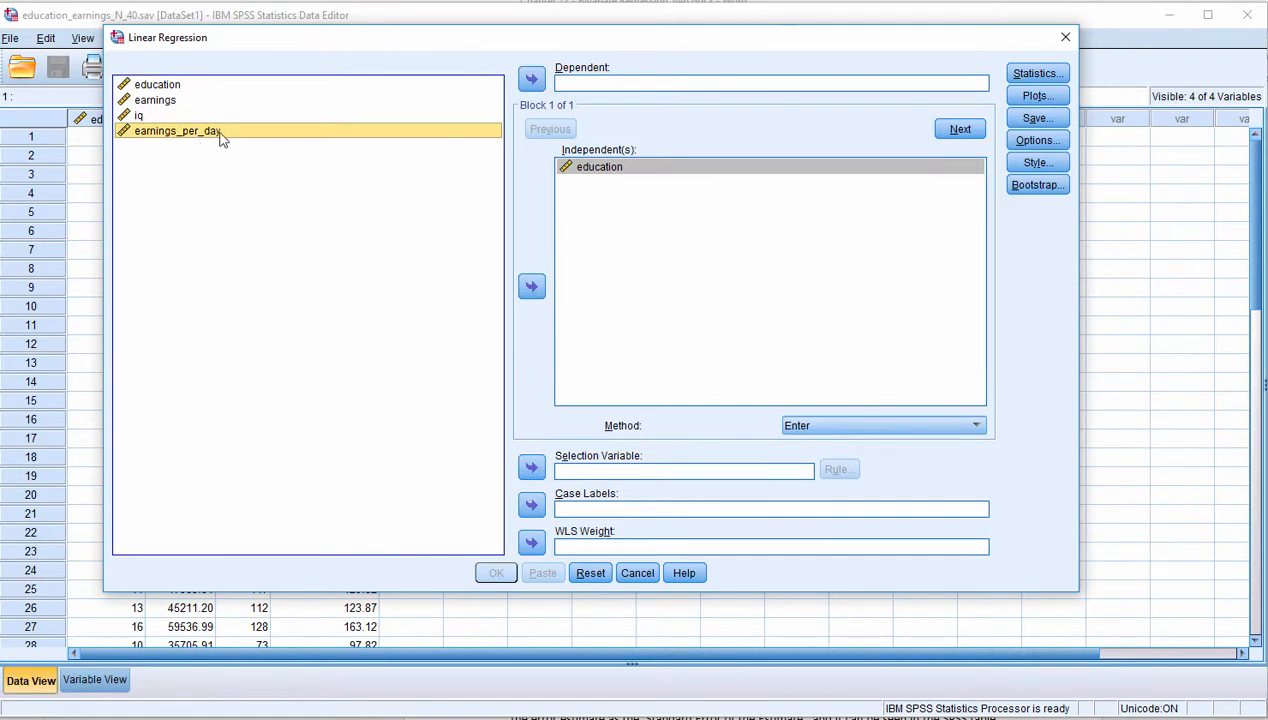
click(531, 78)
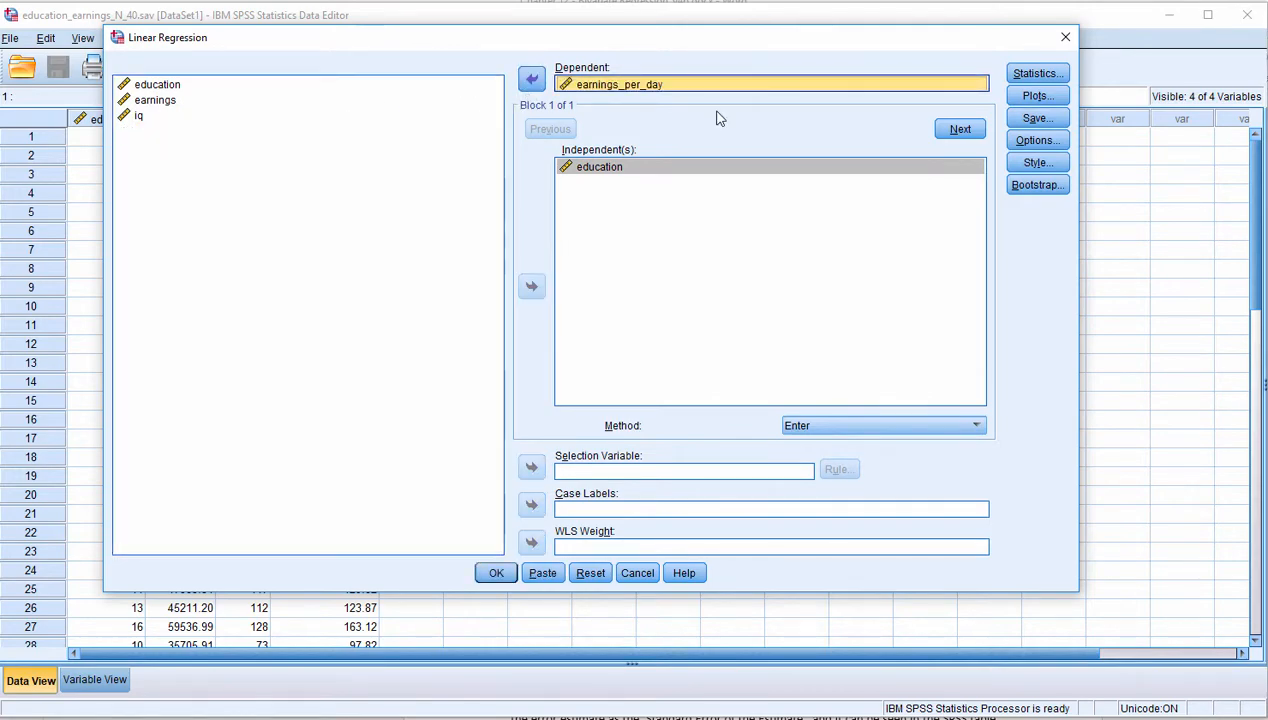
Step: Choose to save unstandardized predicted values plus unstandardized and standardized residuals, and run the regression
click(1037, 118)
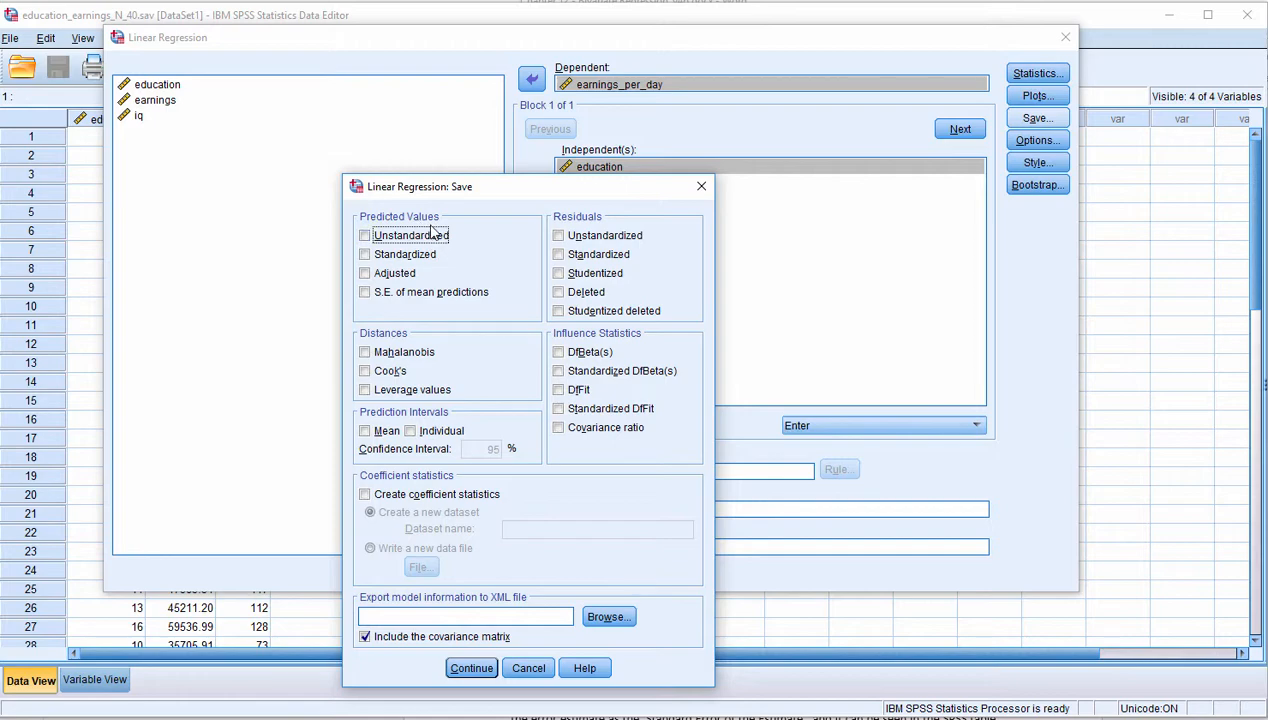
click(604, 237)
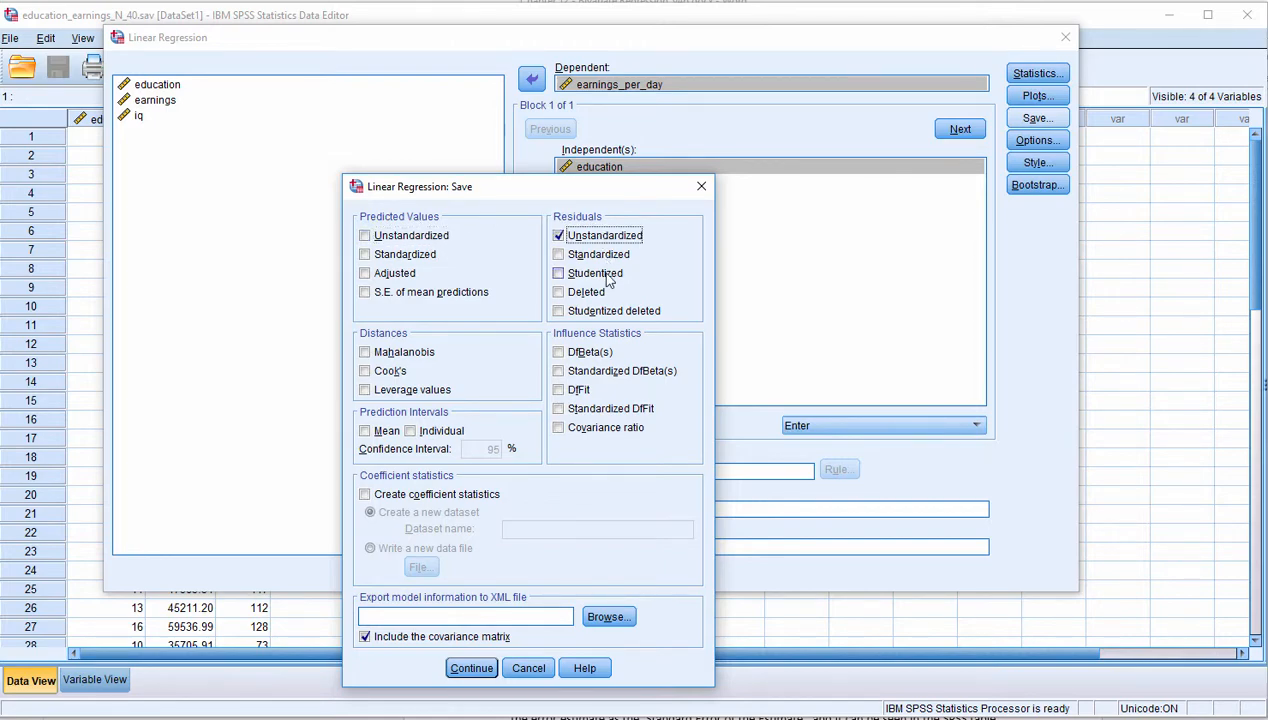
click(588, 254)
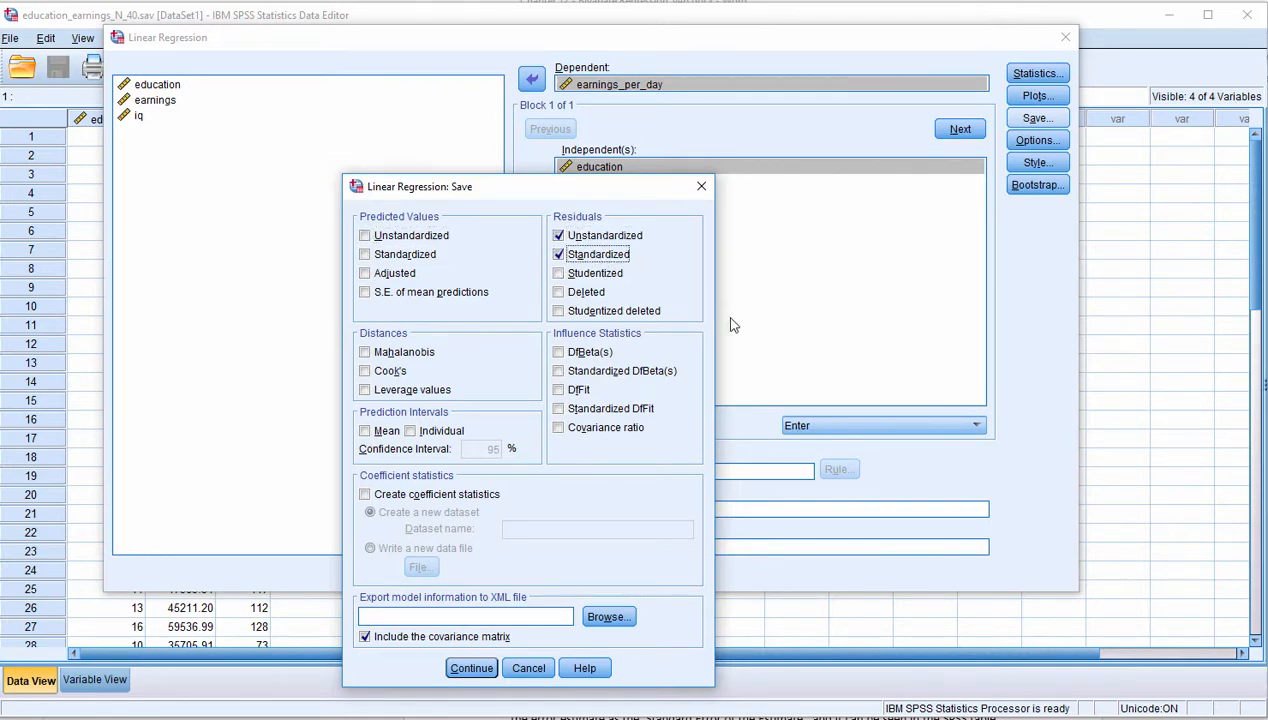
click(473, 668)
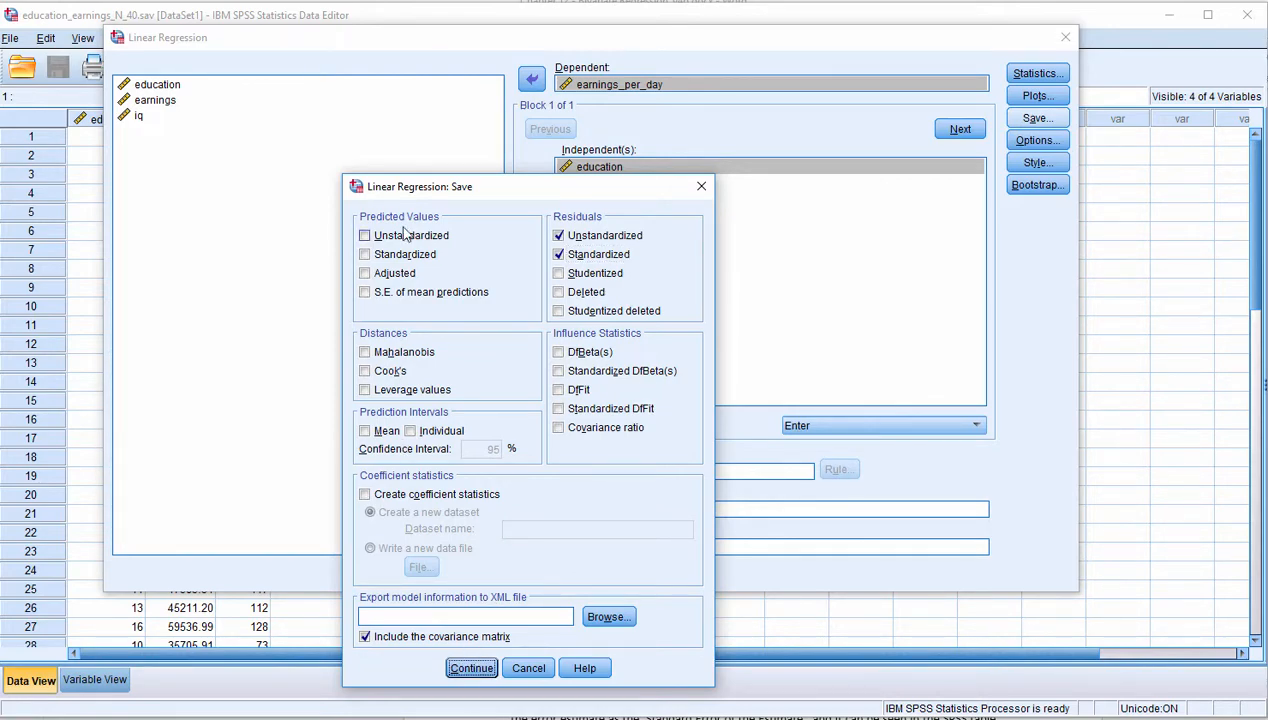
click(408, 239)
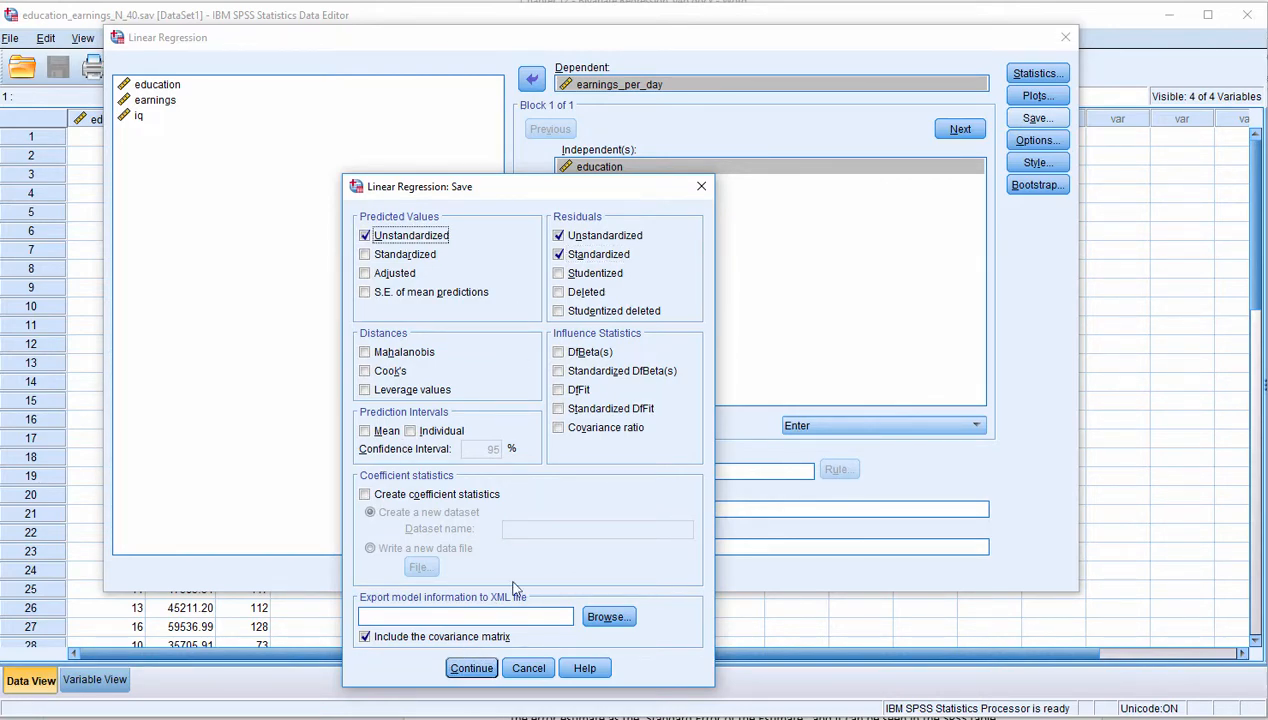
click(471, 668)
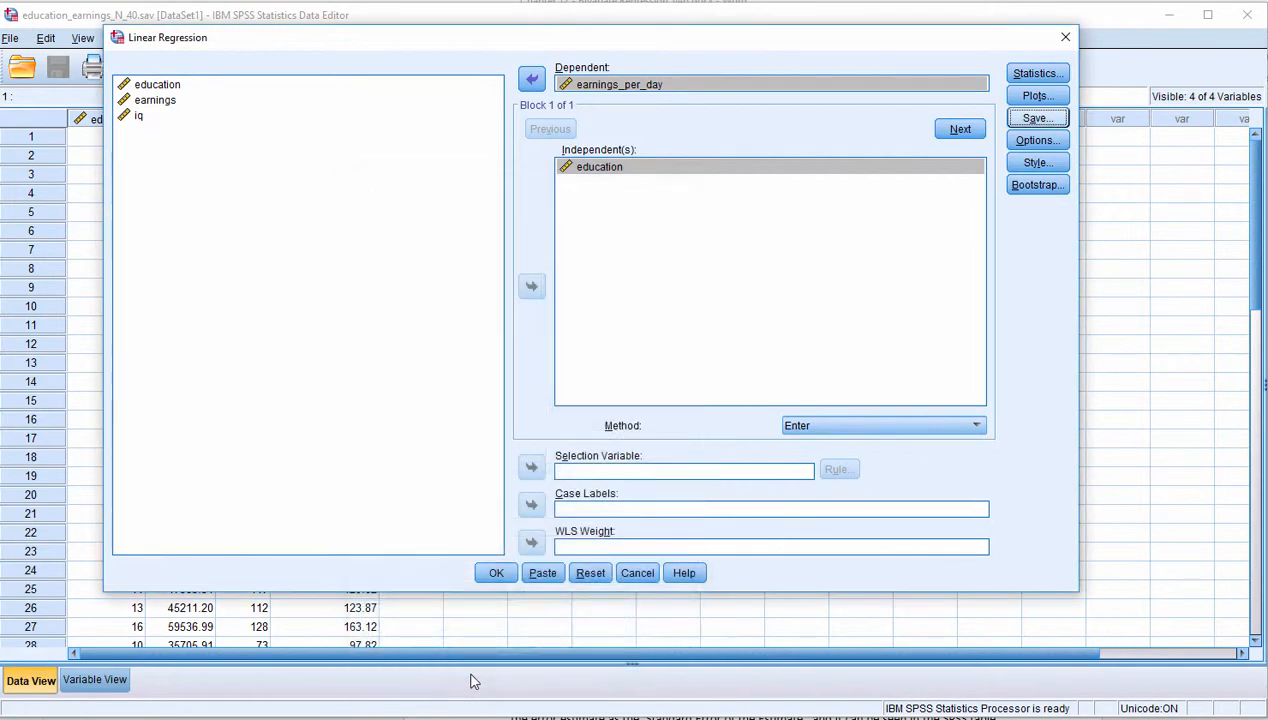
click(496, 573)
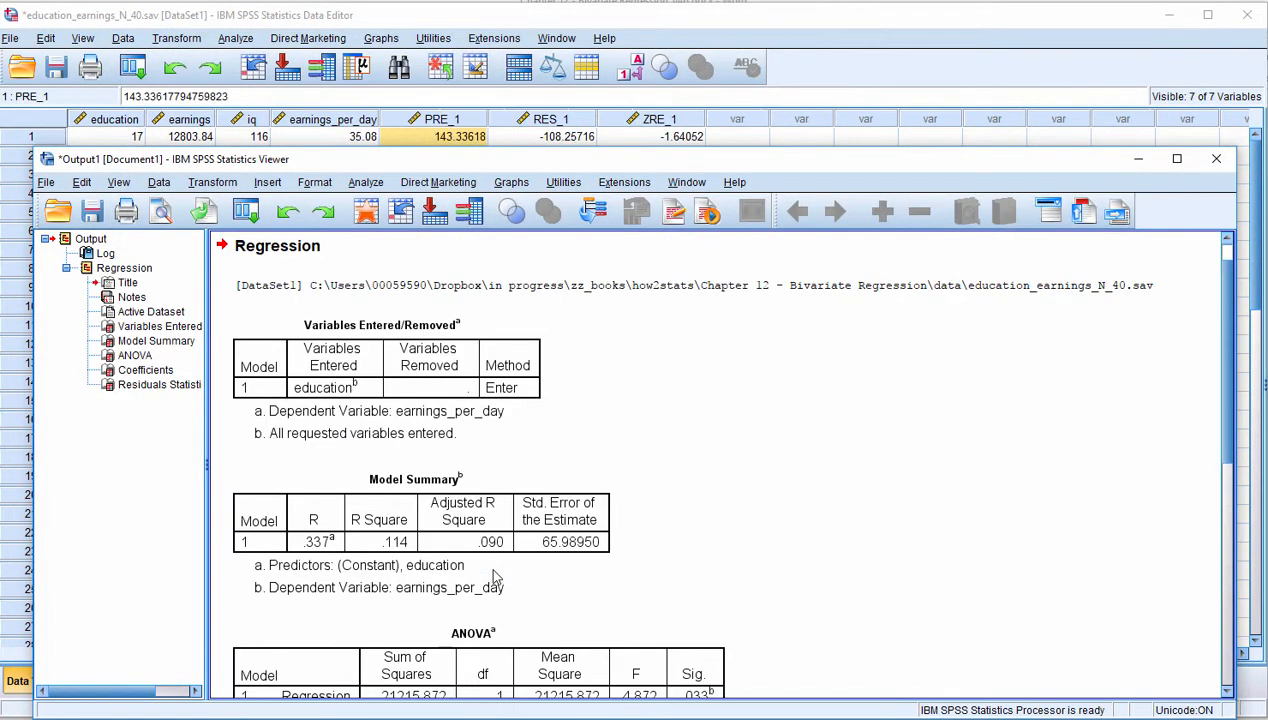
Step: Examine the Coefficients and Residuals Statistics tables in the regression output
scroll(560, 540, down, 5)
scroll(604, 527, down, 2)
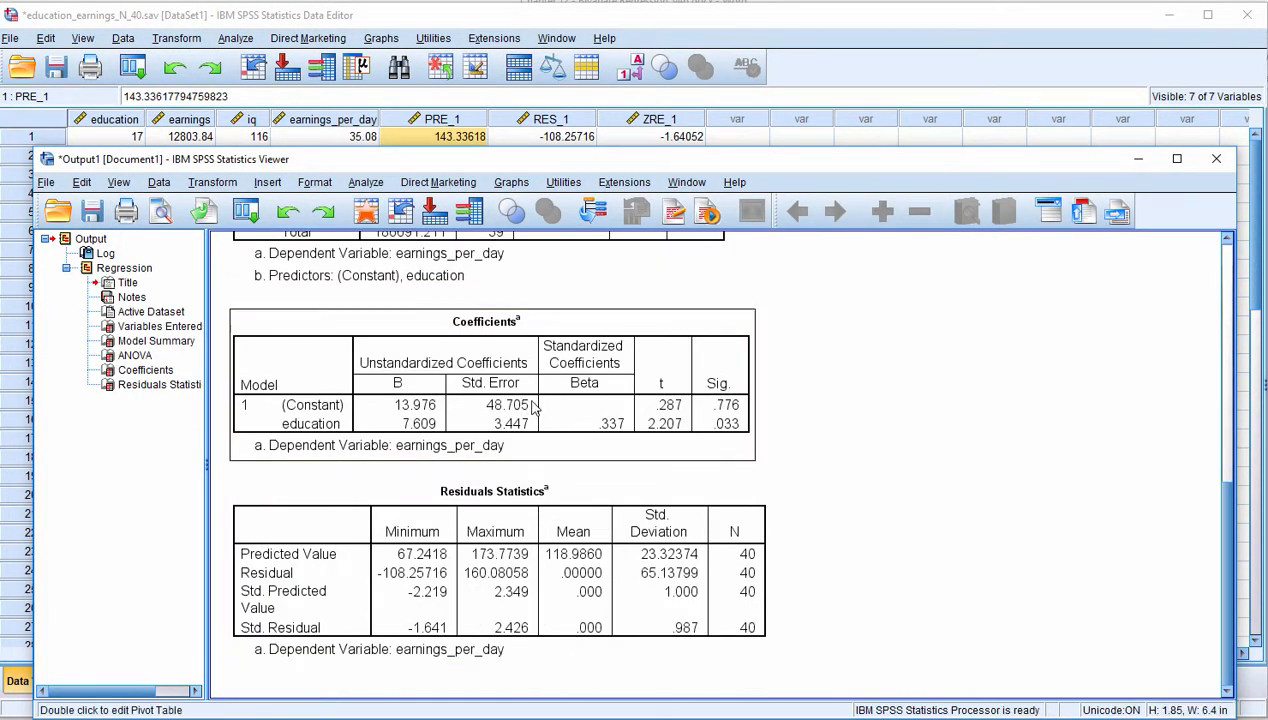
click(577, 408)
click(527, 637)
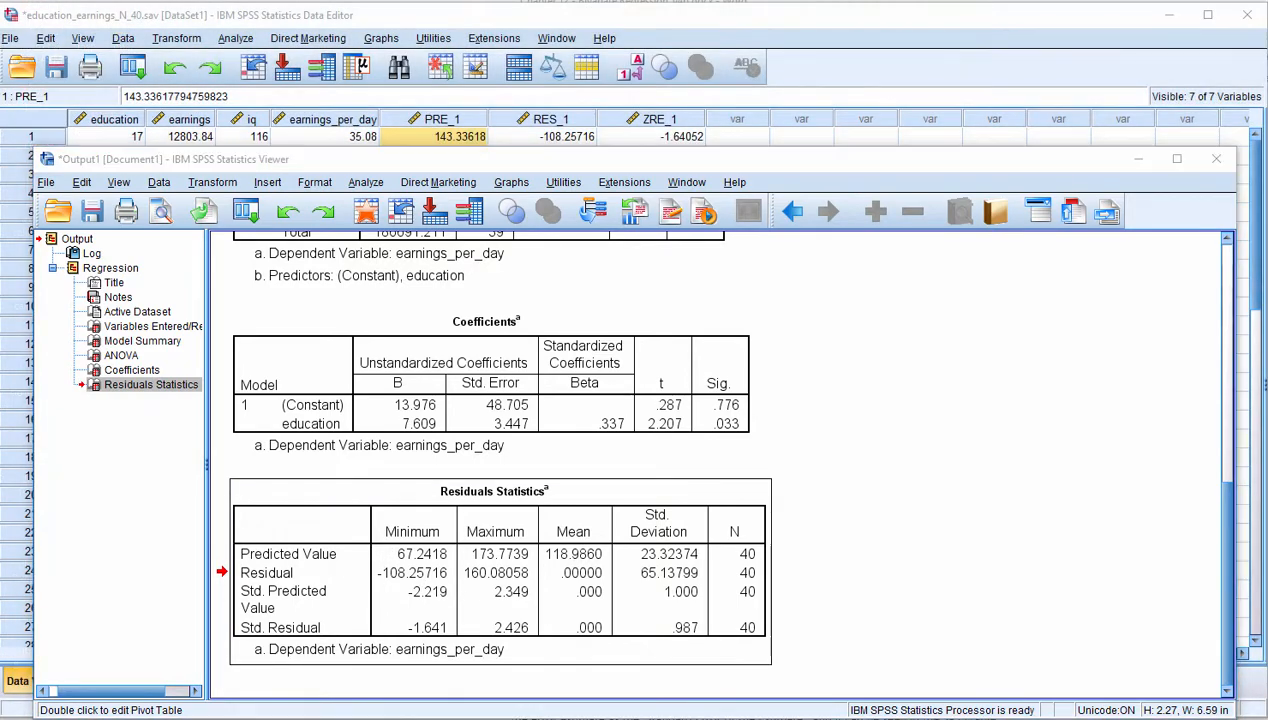
Step: Inspect the first case's education and PRE_1 values in the data, and check the unstandardized B coefficients in the output
key(alt+Tab)
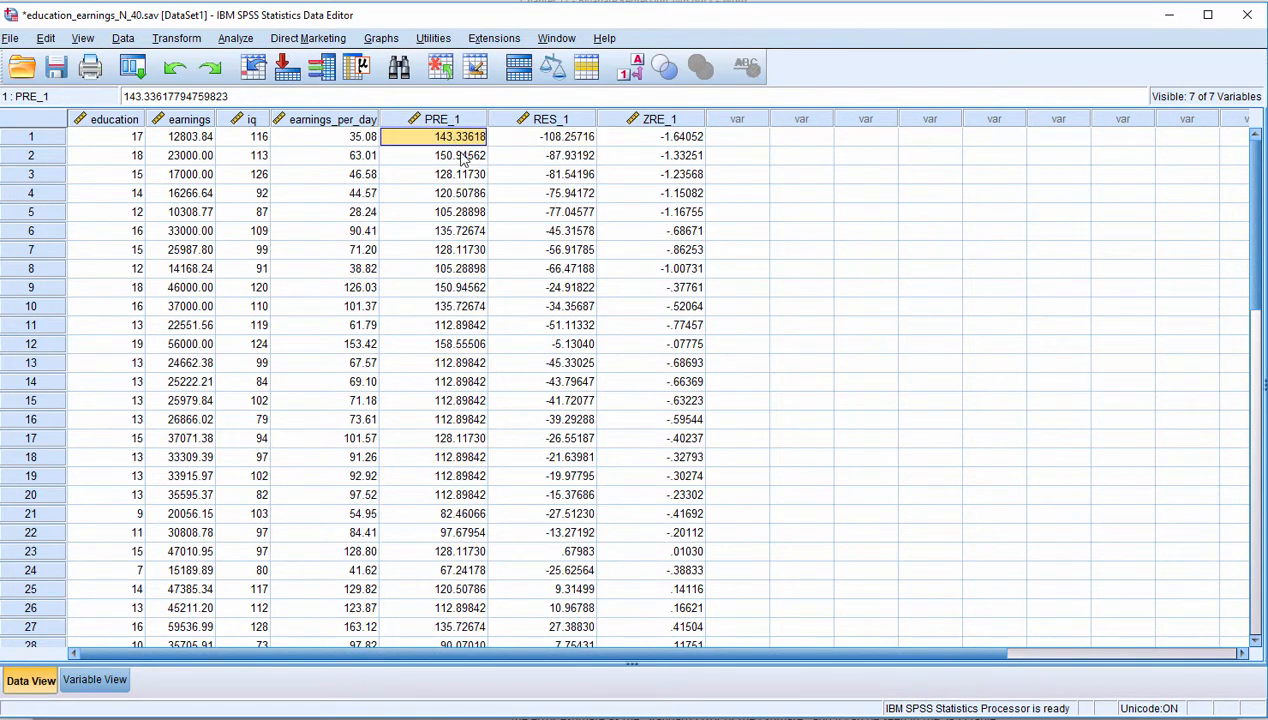
click(60, 138)
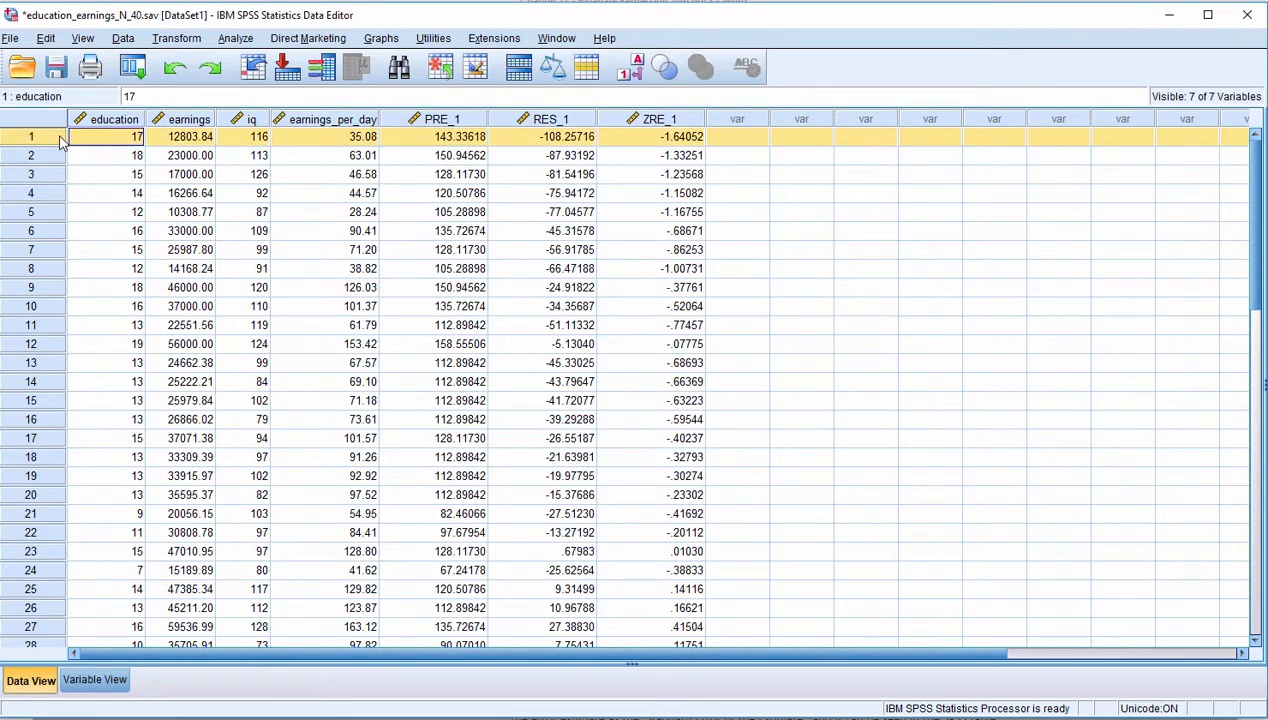
click(101, 142)
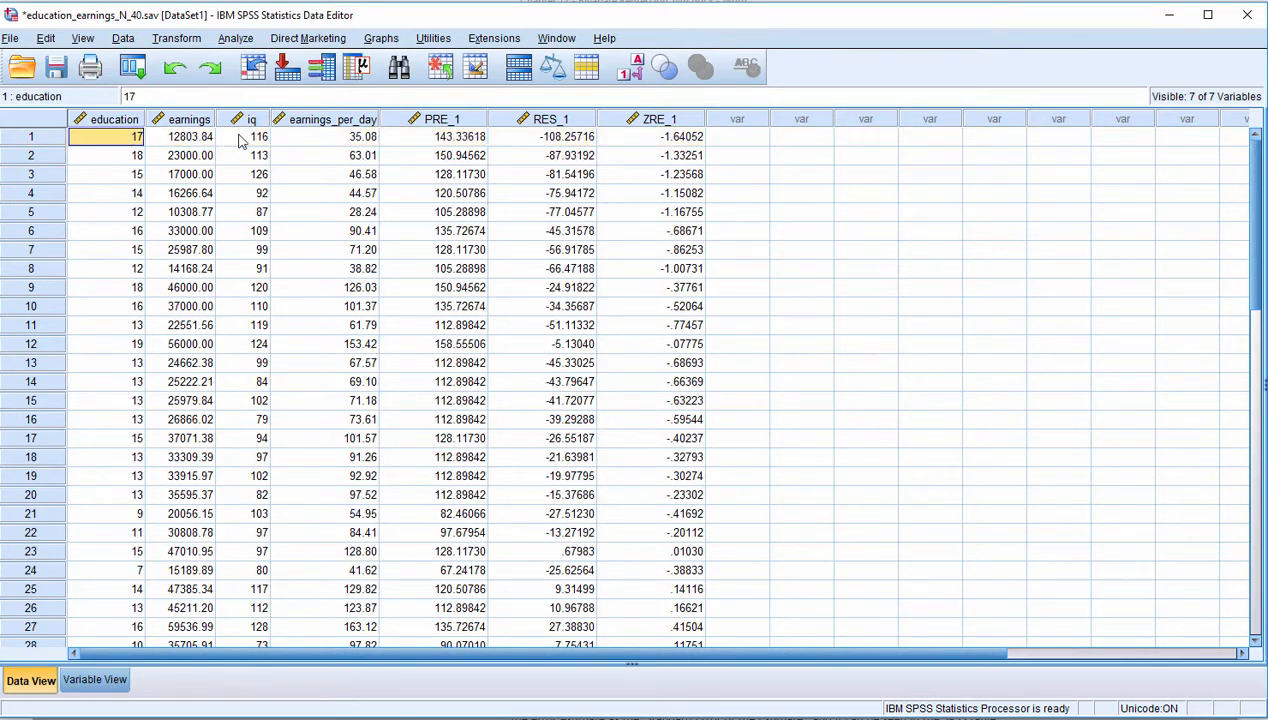
click(436, 144)
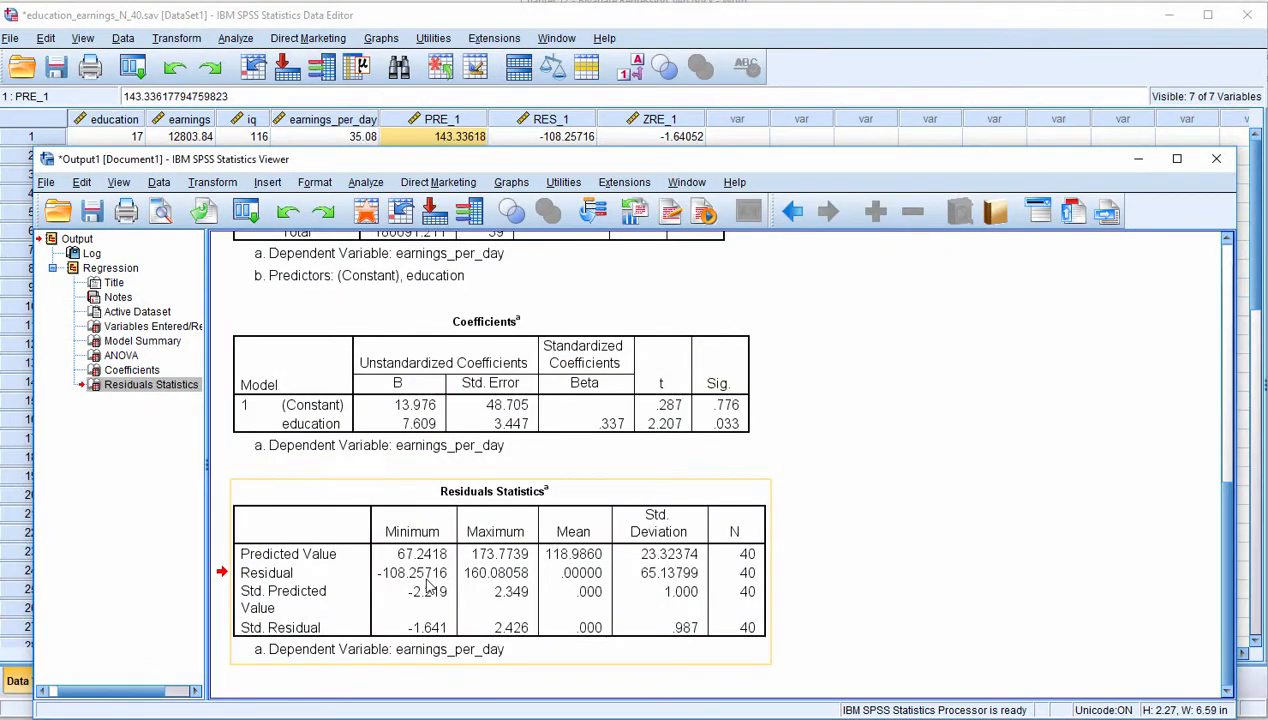
scroll(398, 493, up, 2)
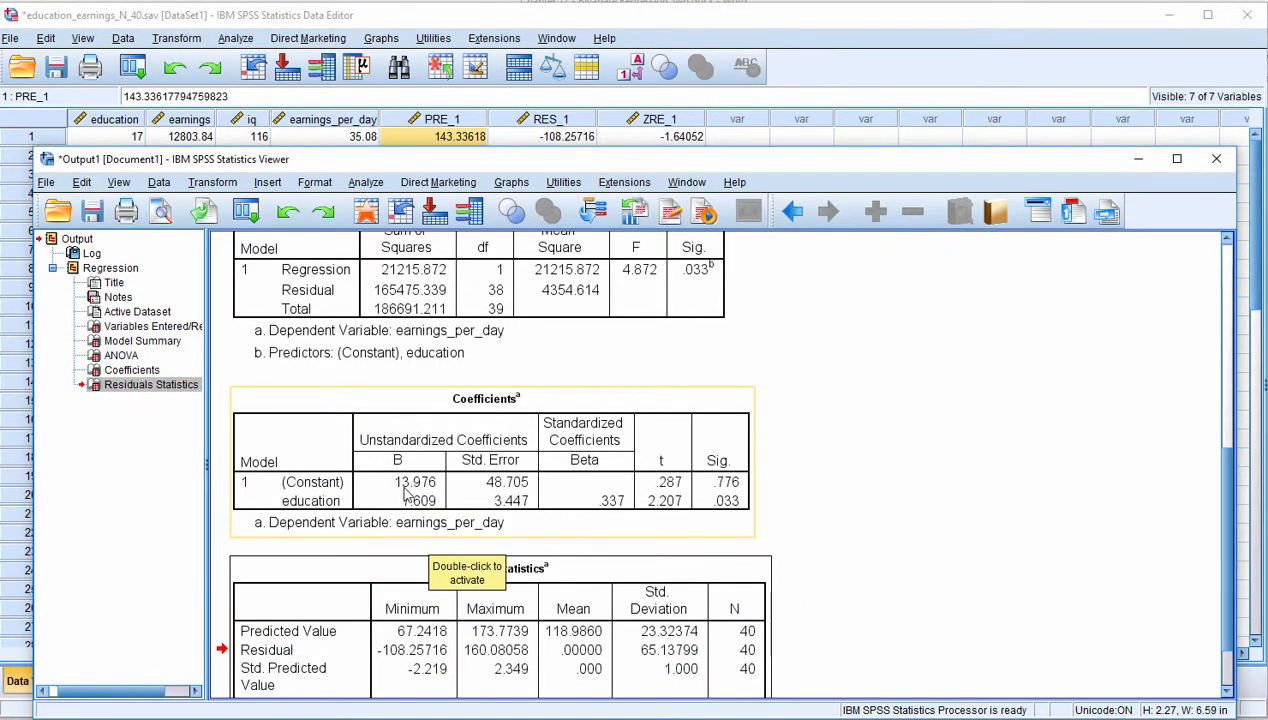
click(398, 490)
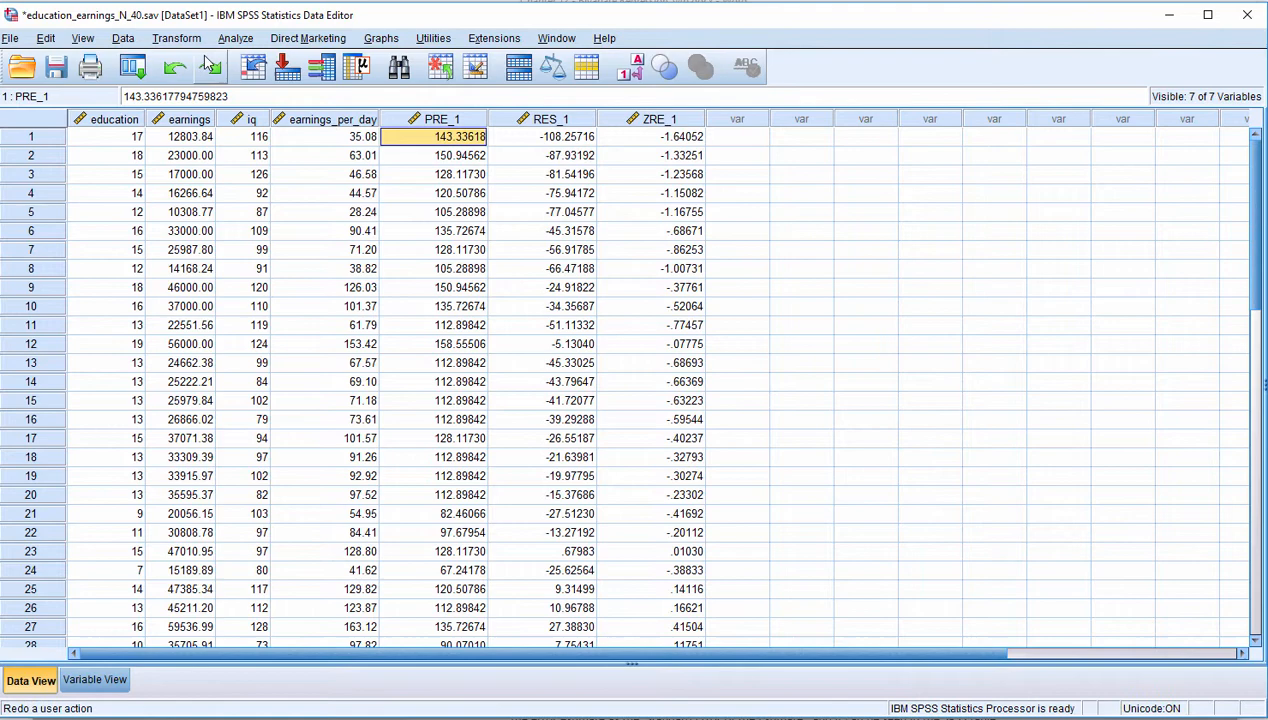
Step: Start computing a new variable with PRE_1_bh as the target variable name
click(188, 42)
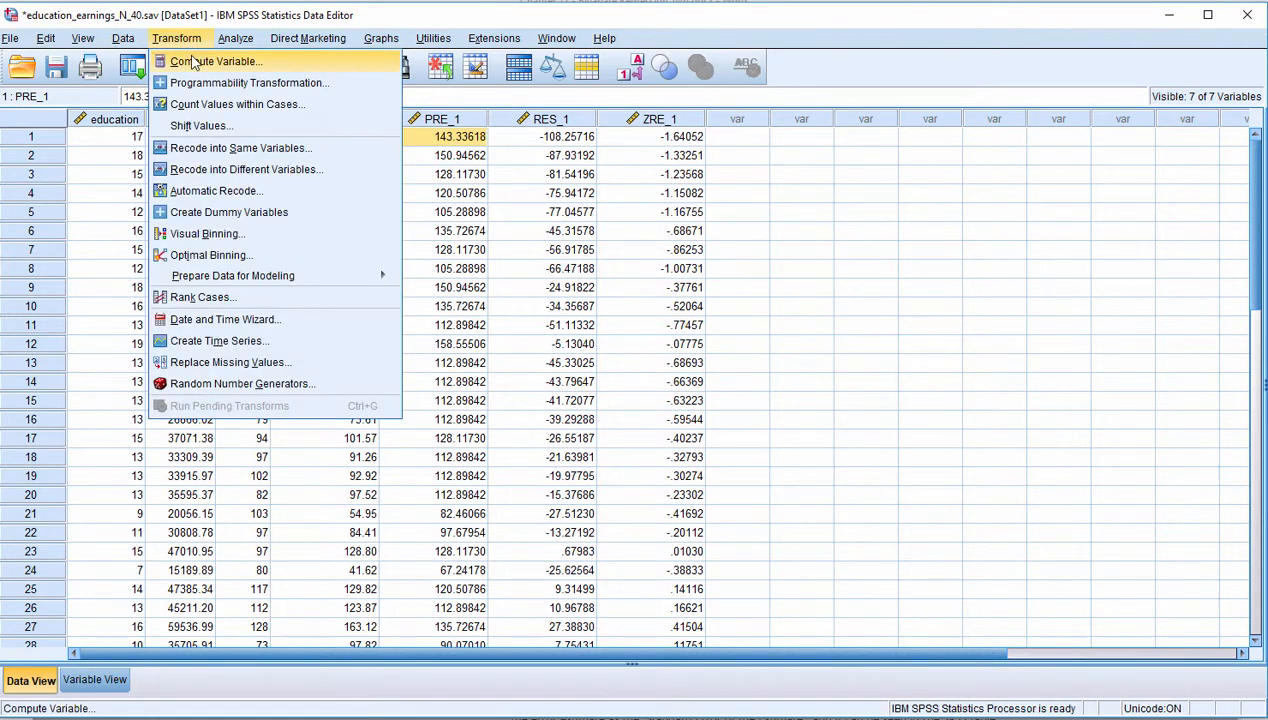
click(194, 63)
drag(283, 286, 255, 247)
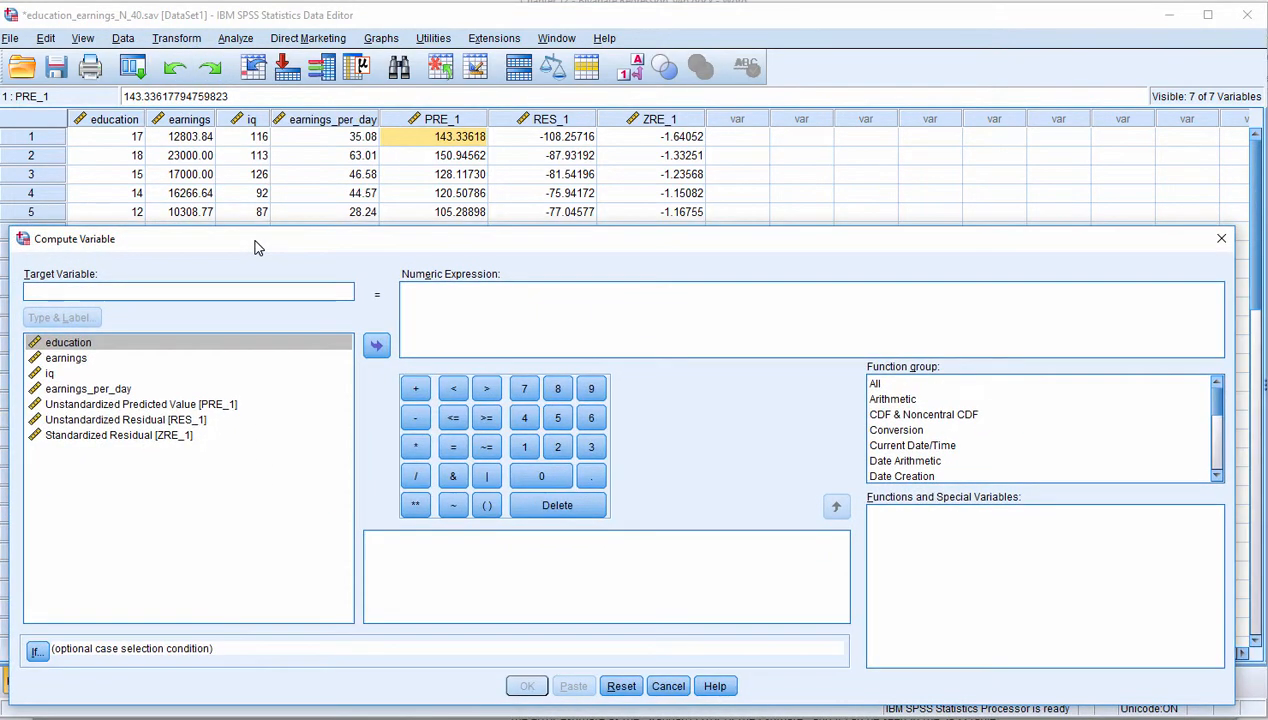
text(PRE_1_bh)
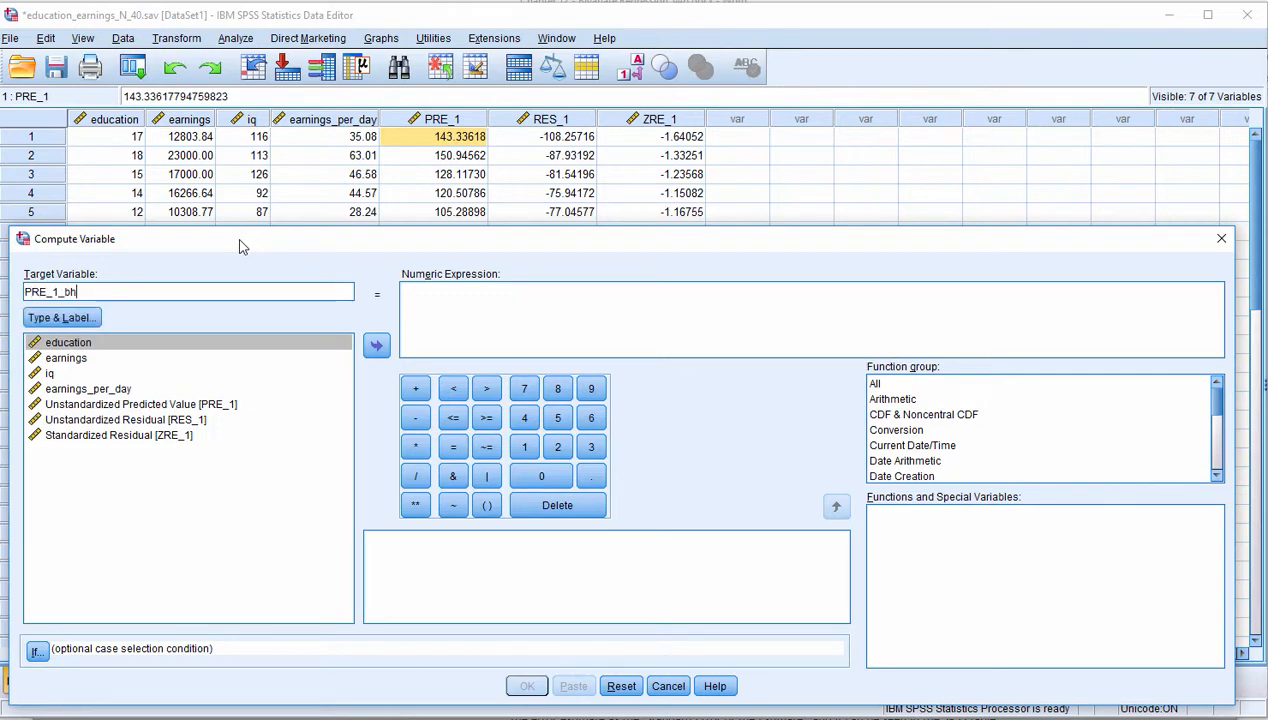
drag(95, 250, 100, 209)
Step: Begin the numeric expression with the regression constant 13.976, a plus sign, an opening parenthesis and the education variable
click(418, 275)
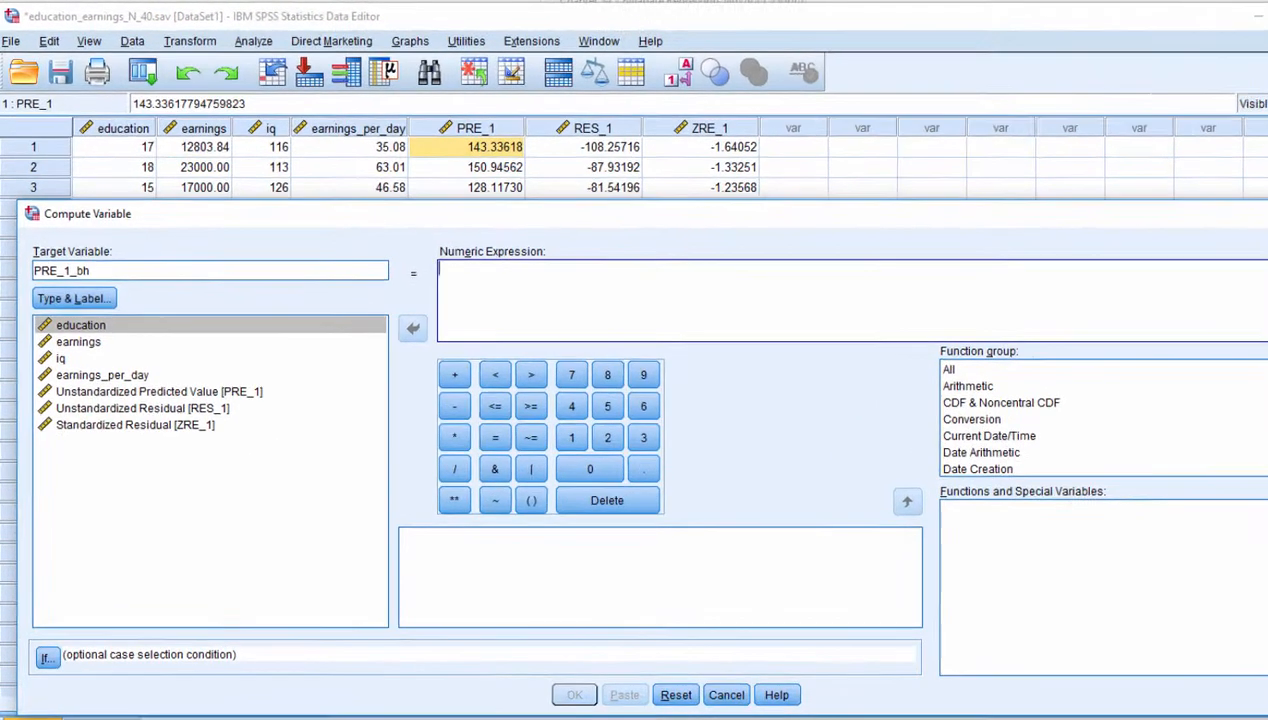
text(13.976)
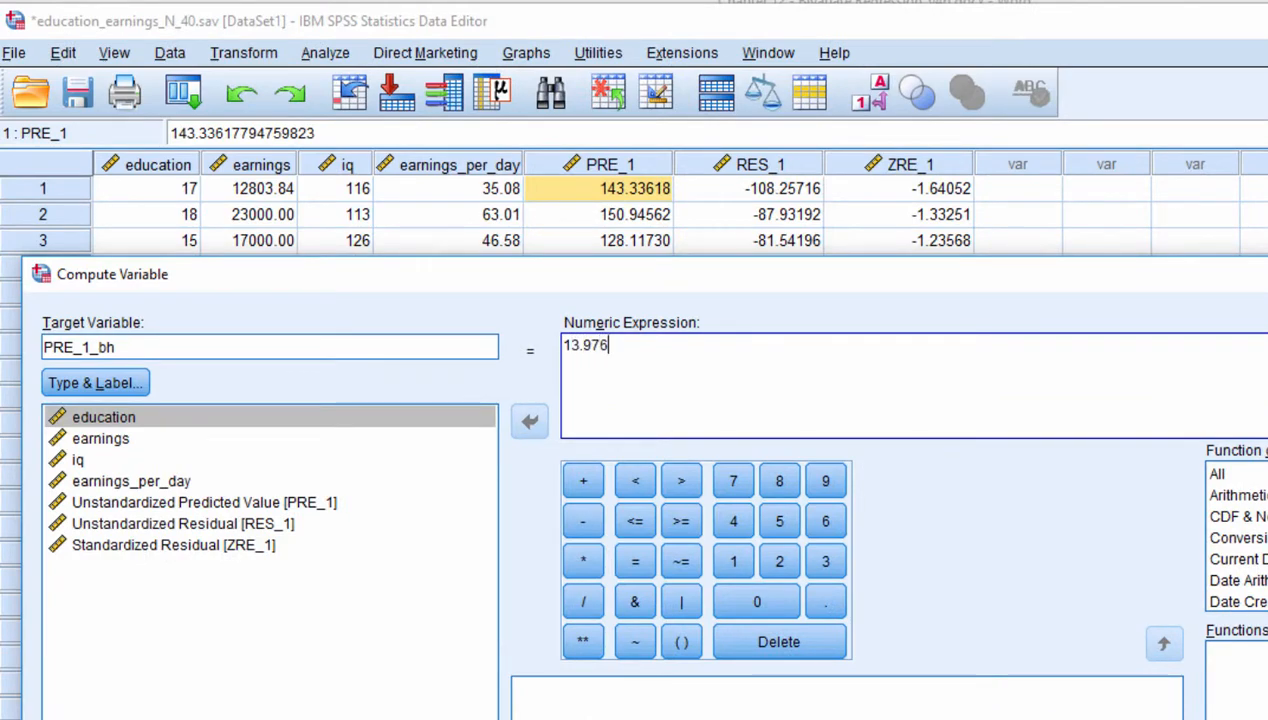
text(+()
click(390, 719)
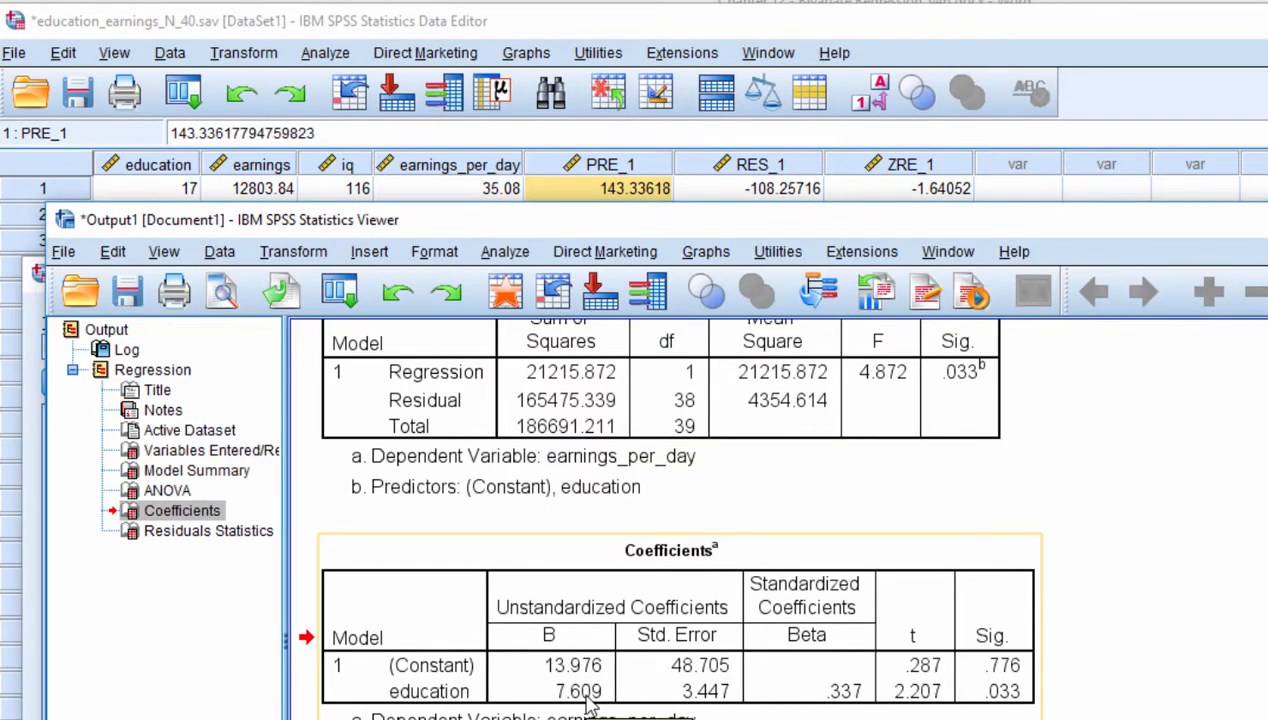
click(390, 719)
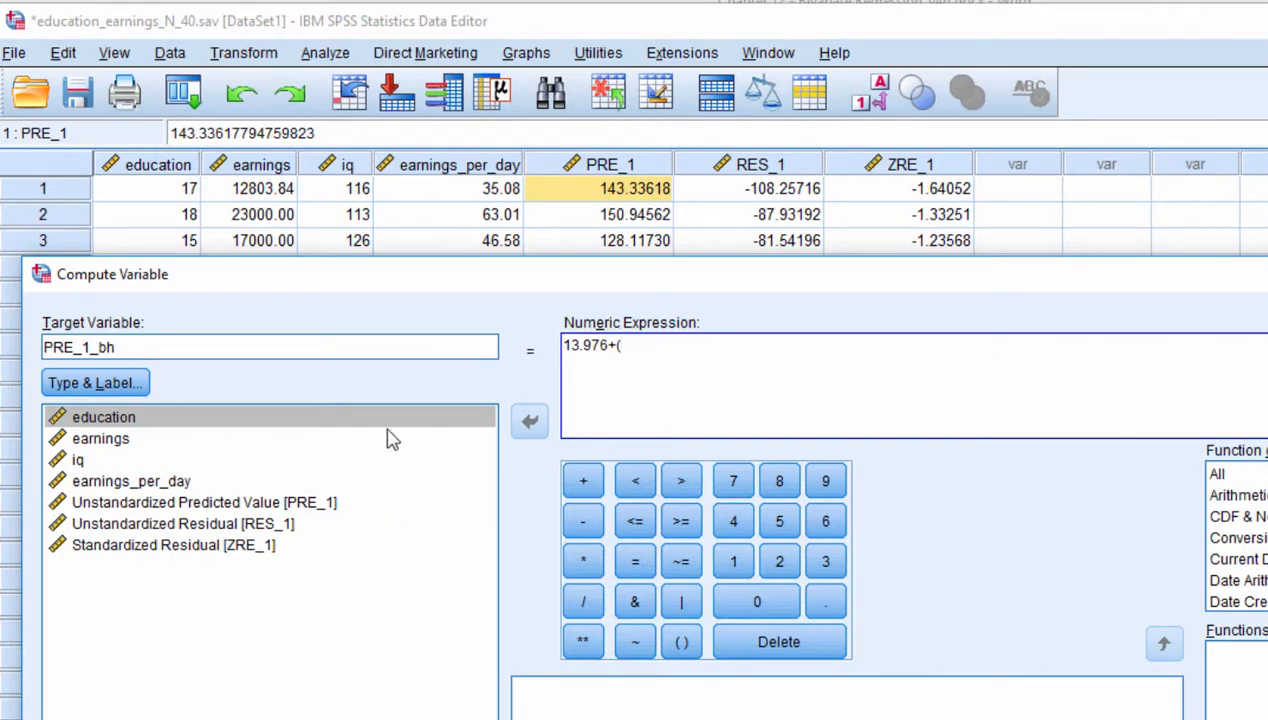
double_click(125, 417)
Step: Complete the expression as 13.976+(7.609*education), compute the variable and return to the data
key(alt+Tab)
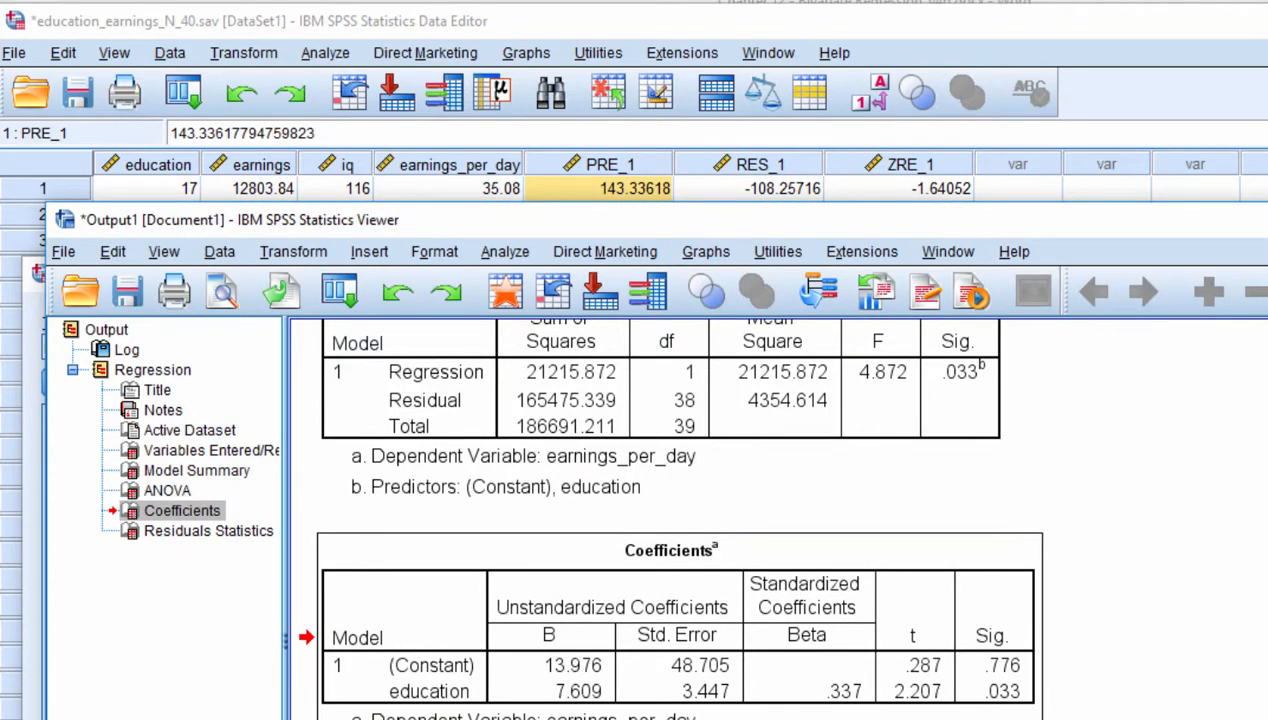
key(alt+Tab)
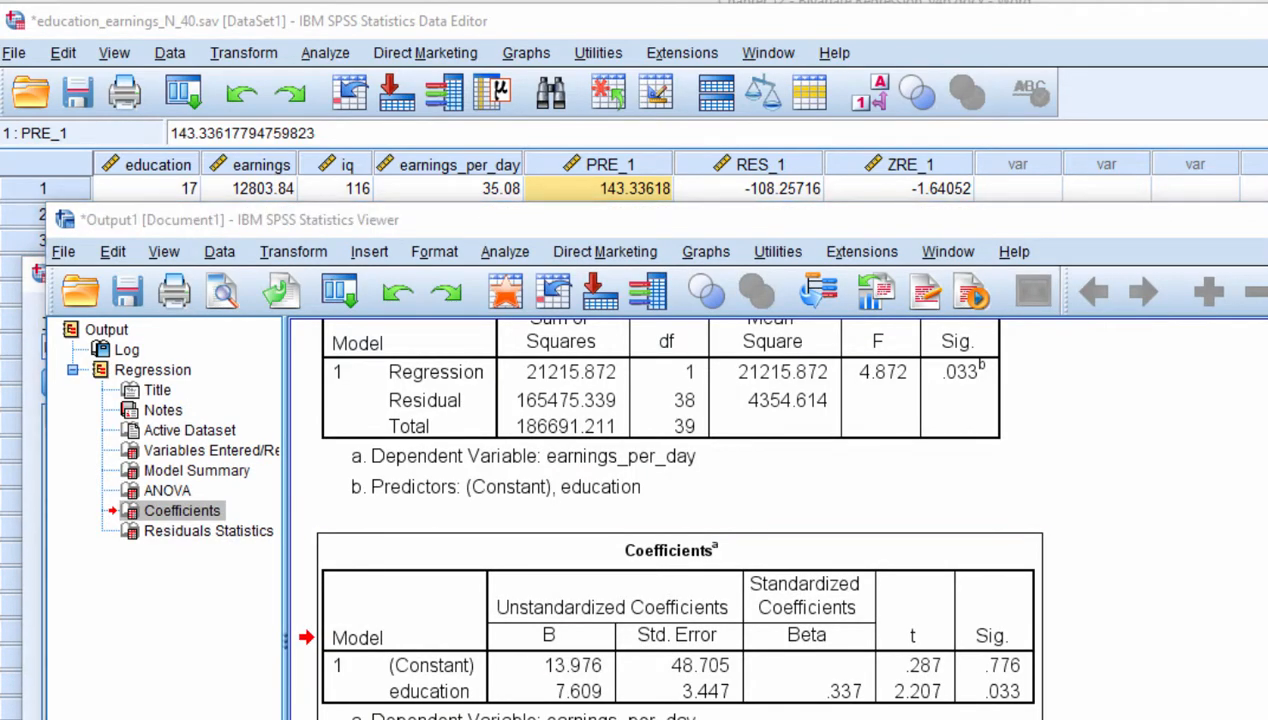
text(7.609)
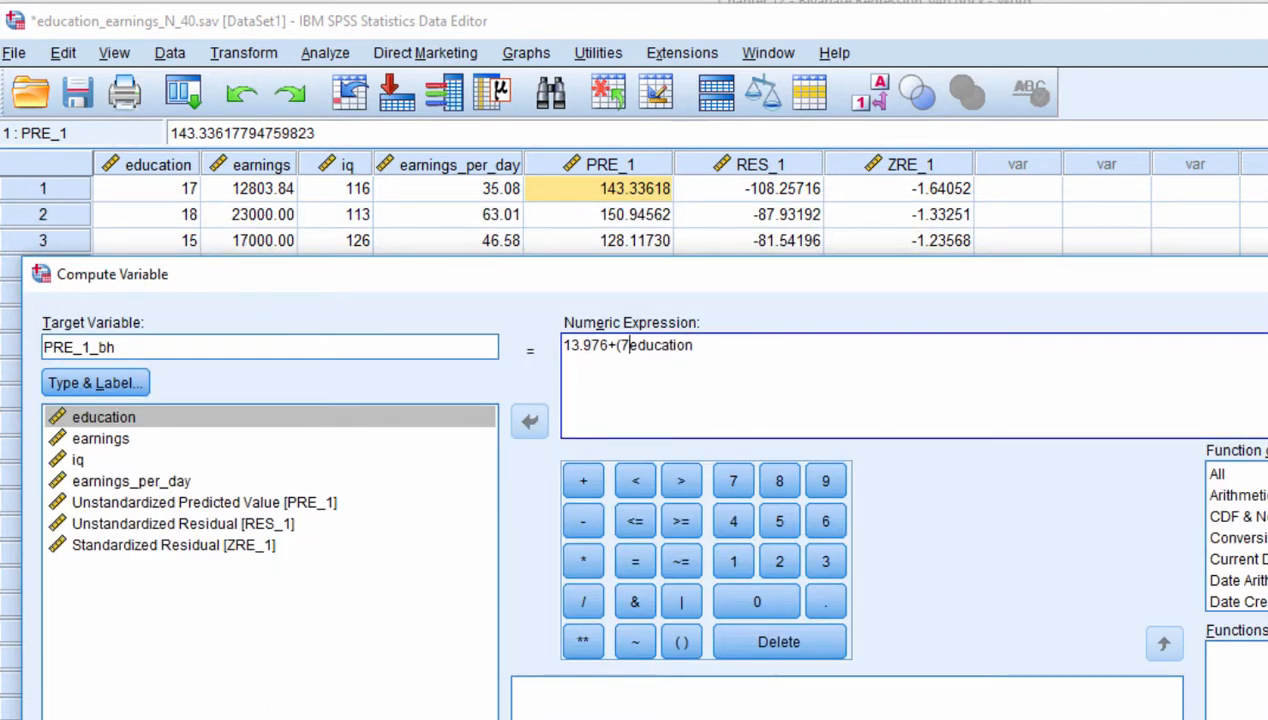
text(8)
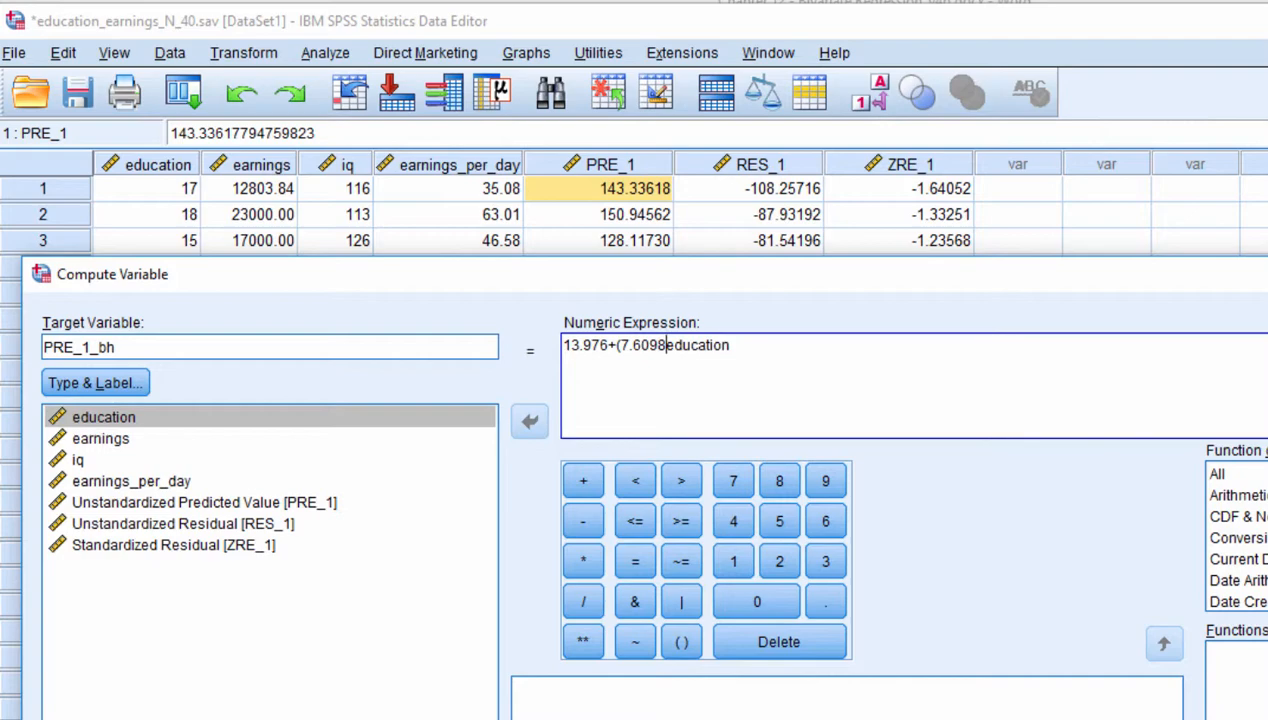
key(BackSpace)
text(*)
drag(570, 347, 546, 329)
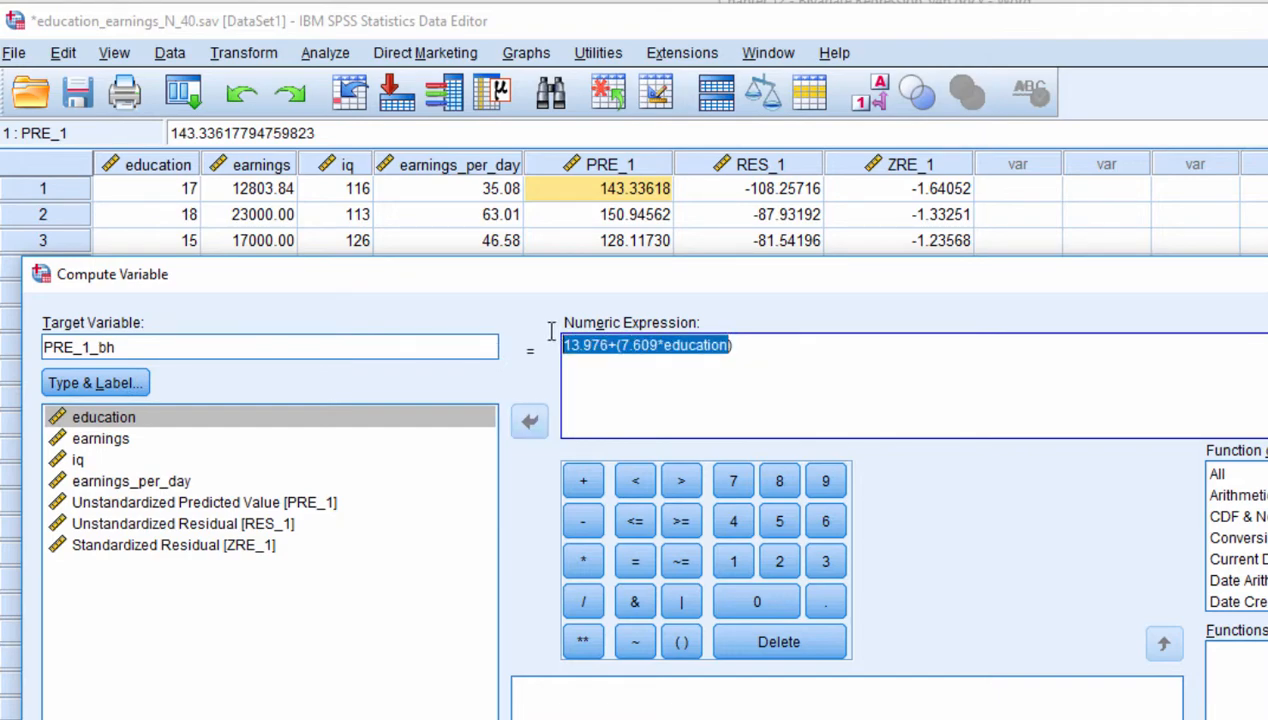
click(648, 718)
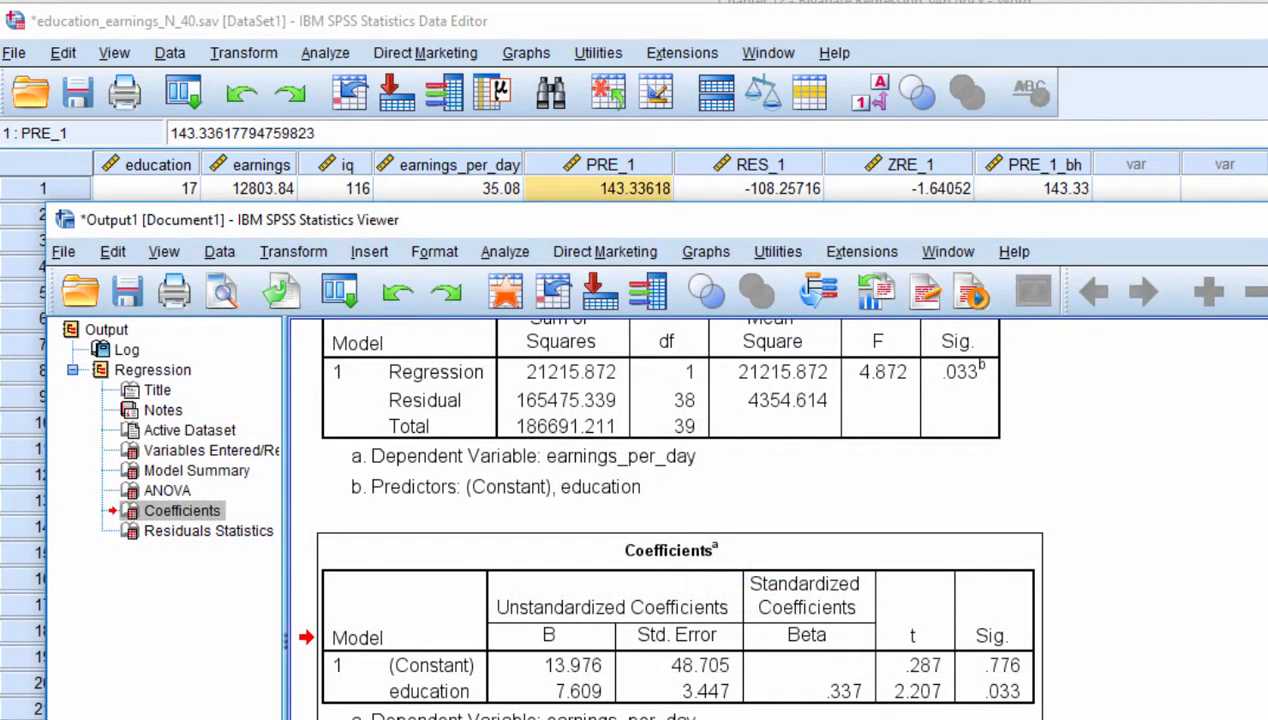
click(735, 718)
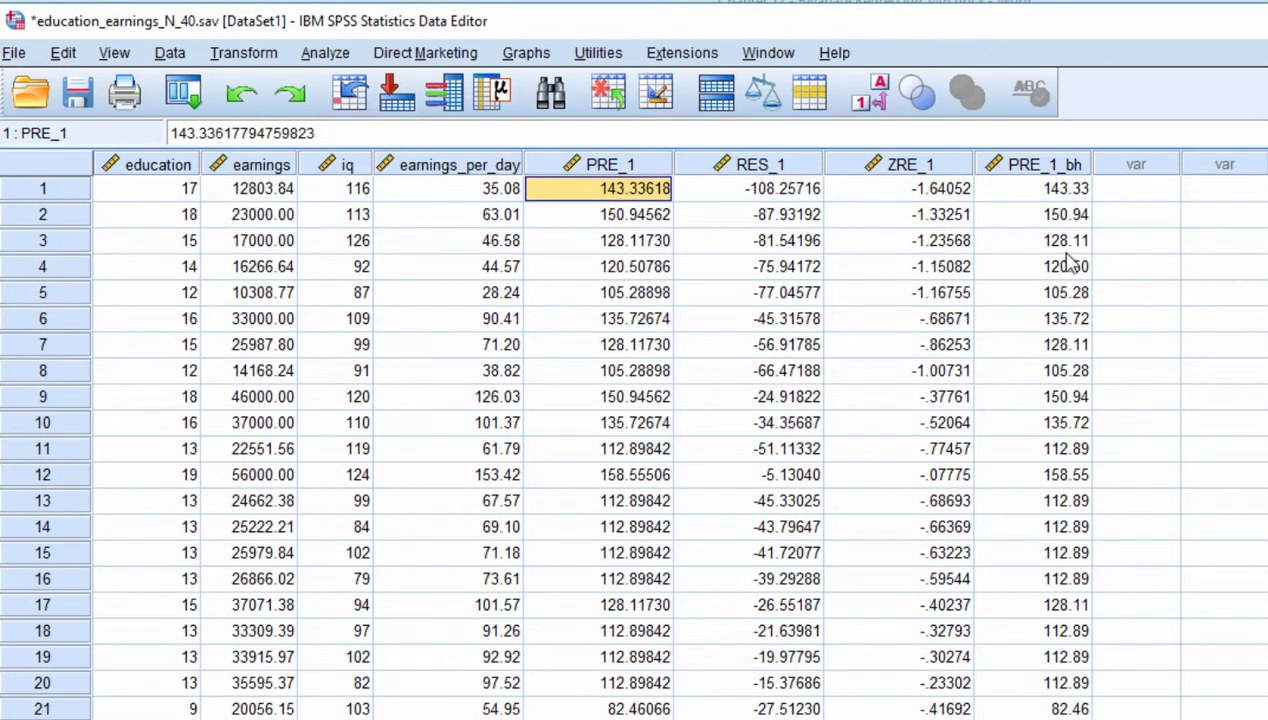
Step: Compare the first case's hand-computed PRE_1_bh value at full precision with its saved PRE_1 value
click(1050, 190)
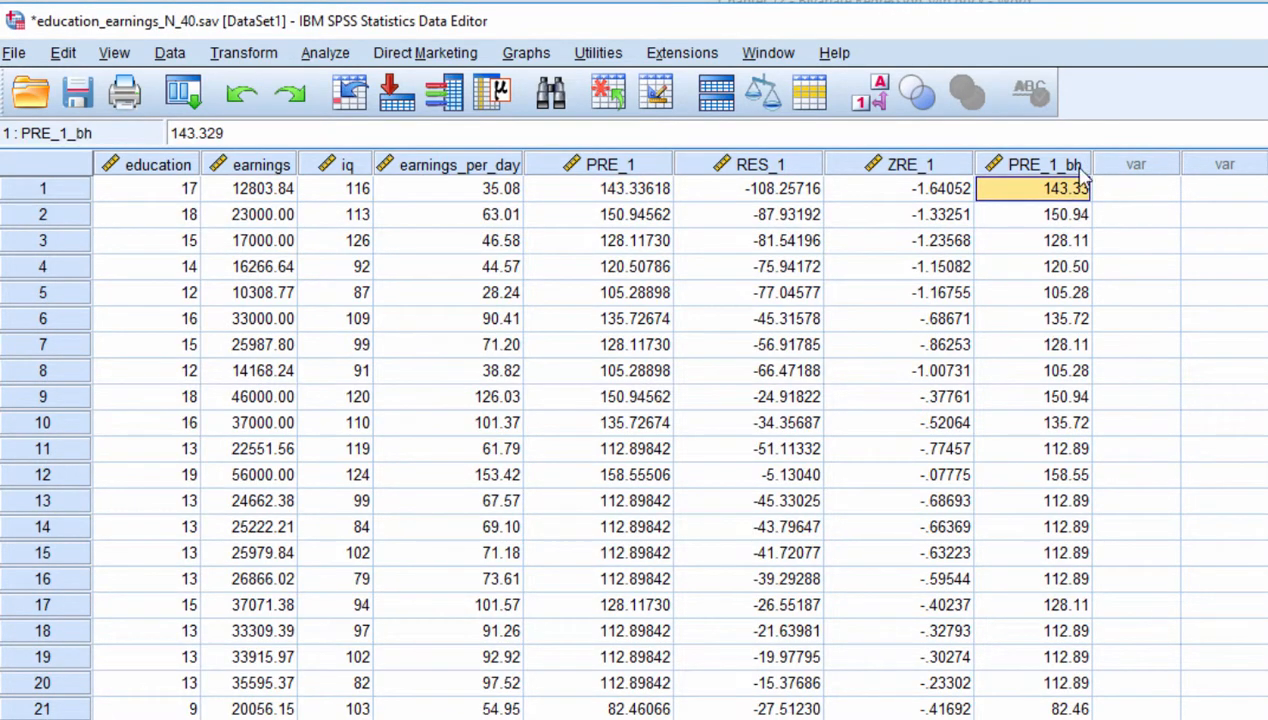
click(1068, 168)
click(1068, 196)
key(Left)
key(Left)
key(Left)
key(Left)
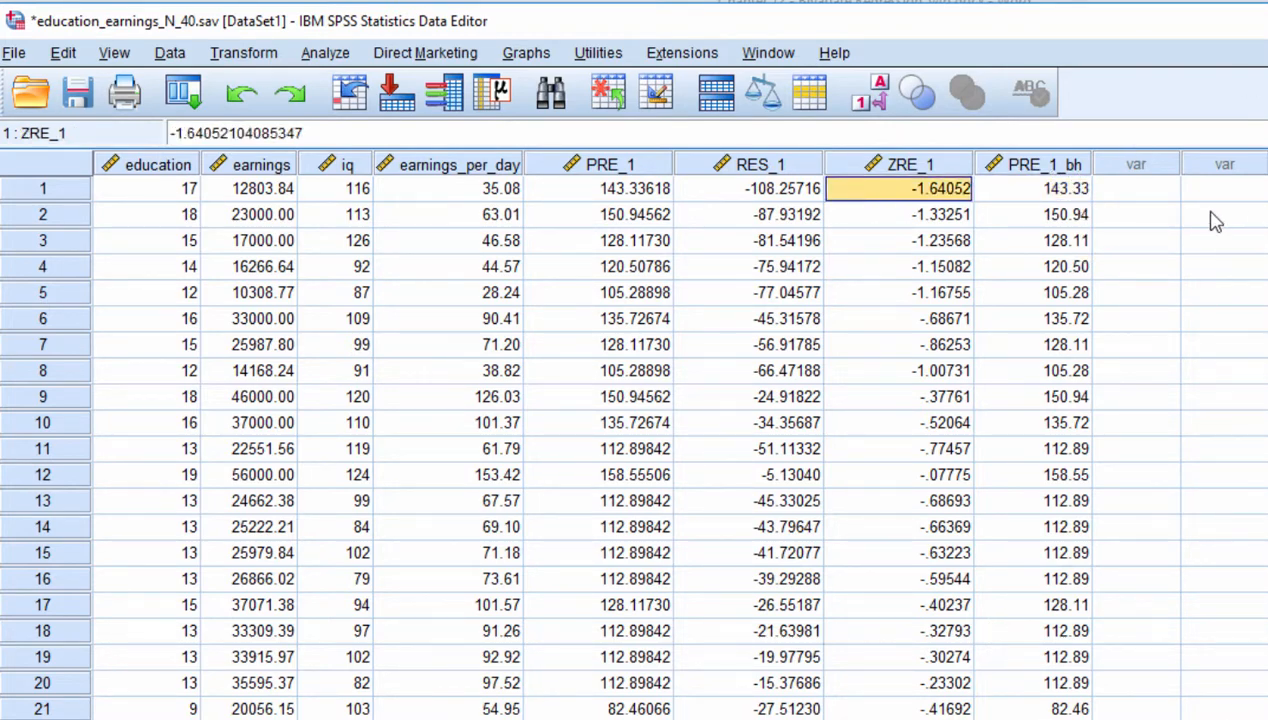
key(Right)
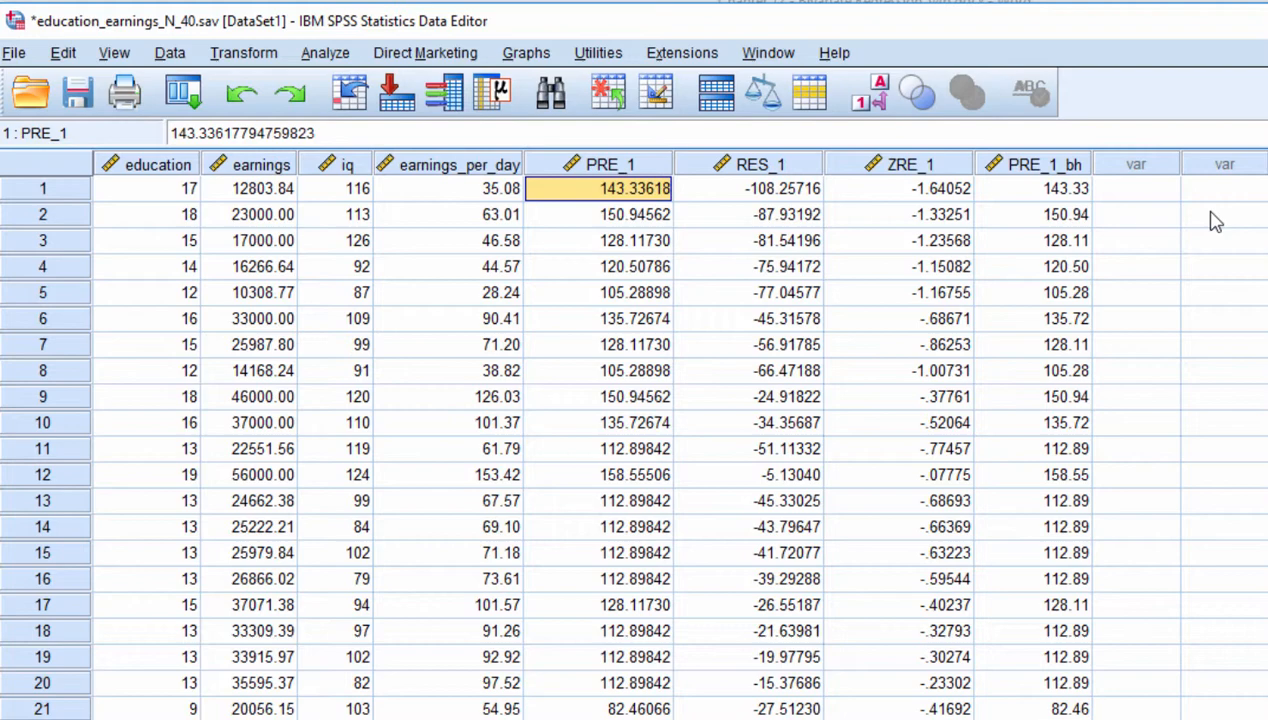
key(Right)
key(Right)
key(Right)
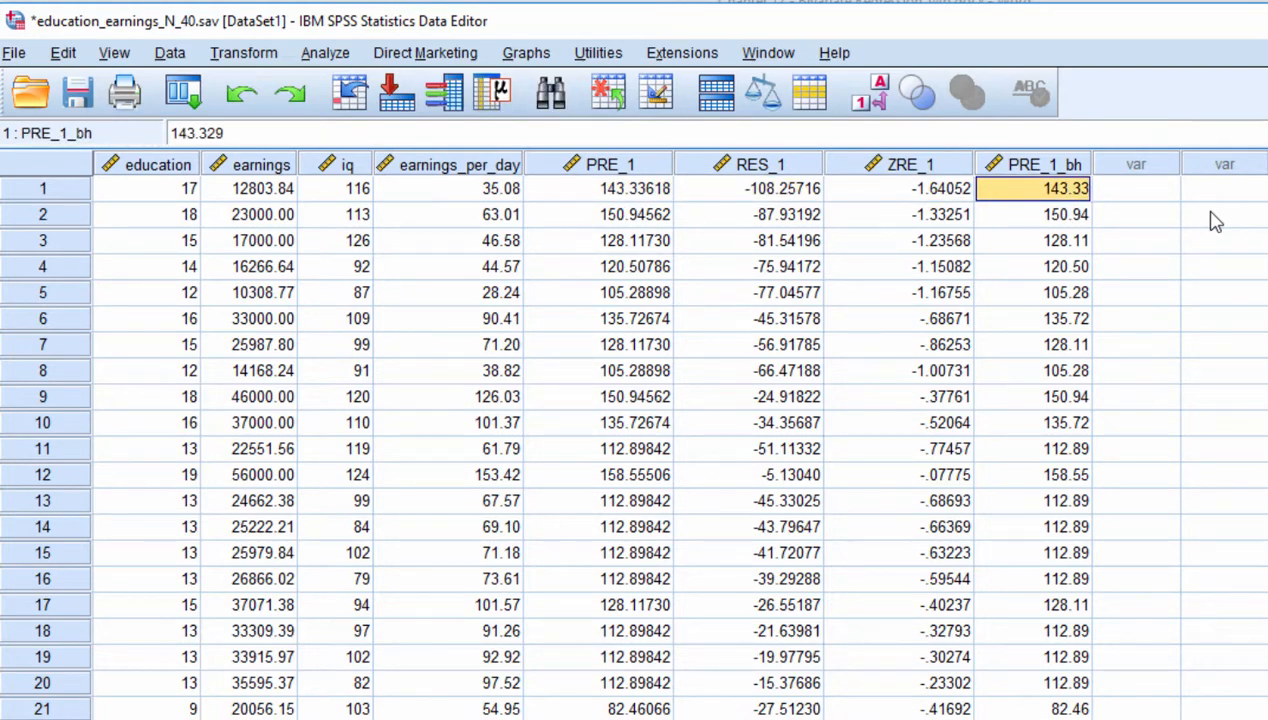
key(Left)
key(Left)
key(Left)
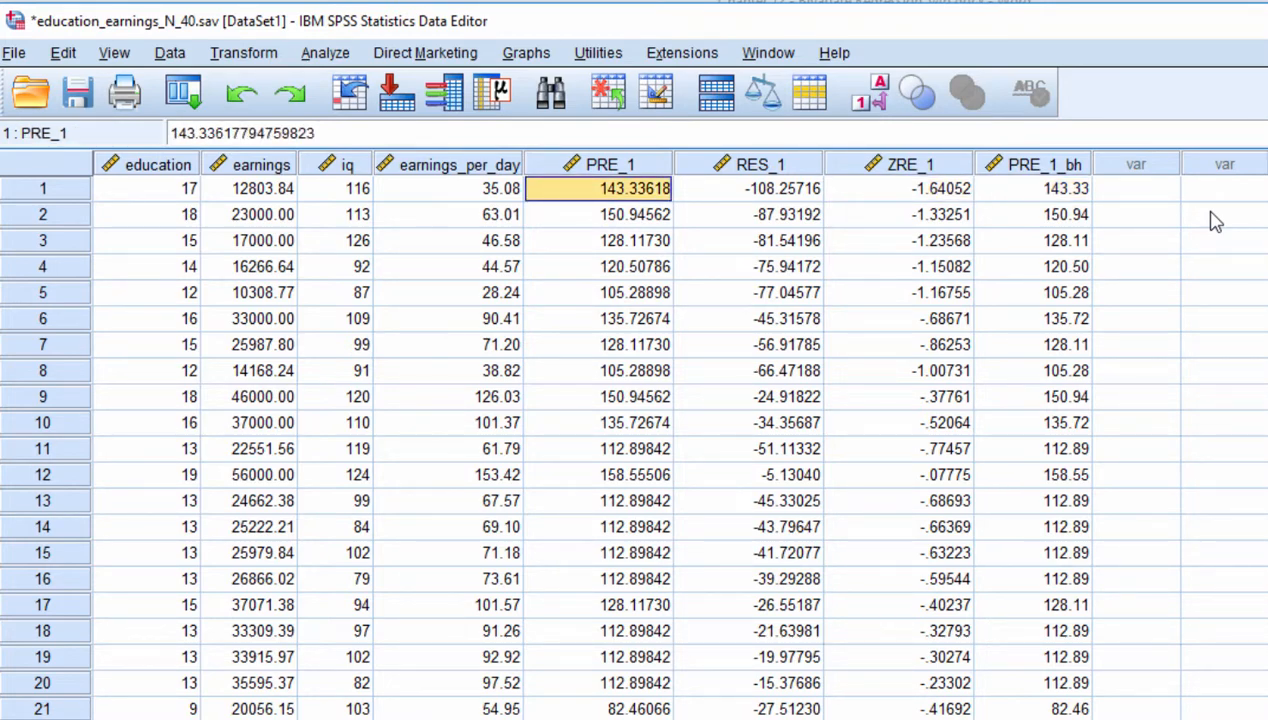
Step: Look through the observed earnings_per_day values of the first few cases, ending on the first case
key(Left)
key(Left)
key(Right)
key(Down)
key(Down)
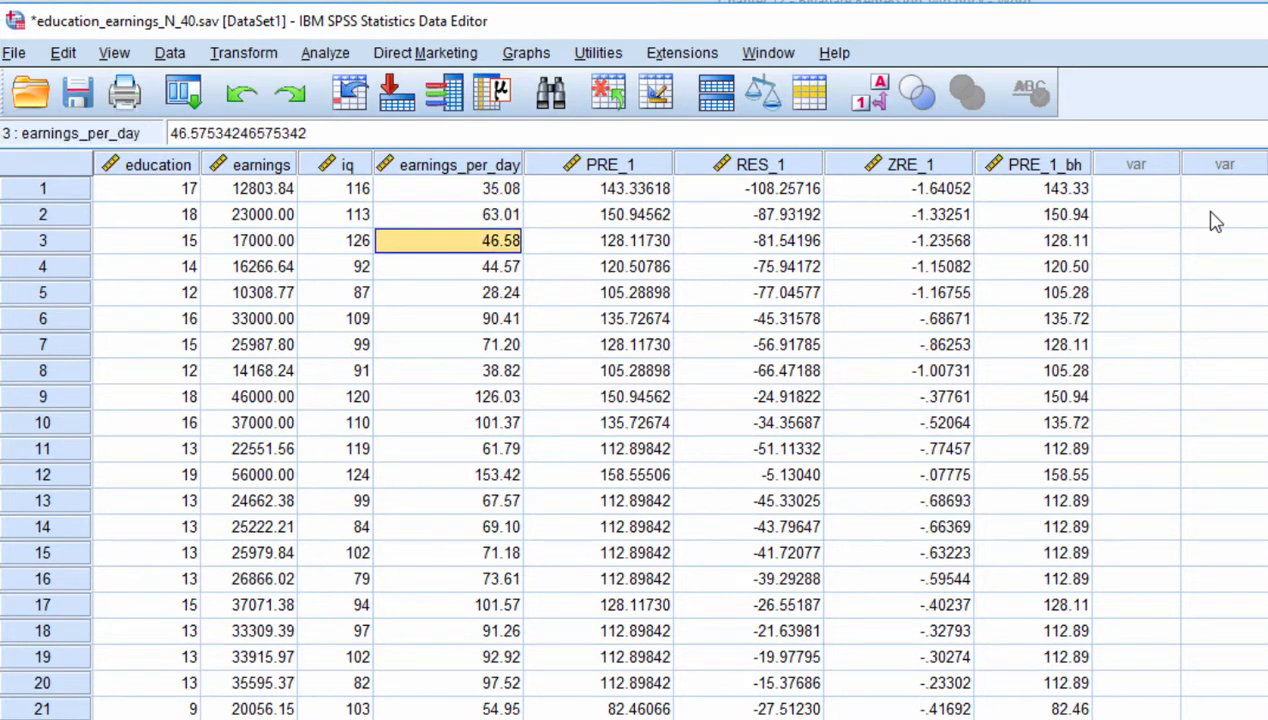
key(Up)
key(Up)
key(Down)
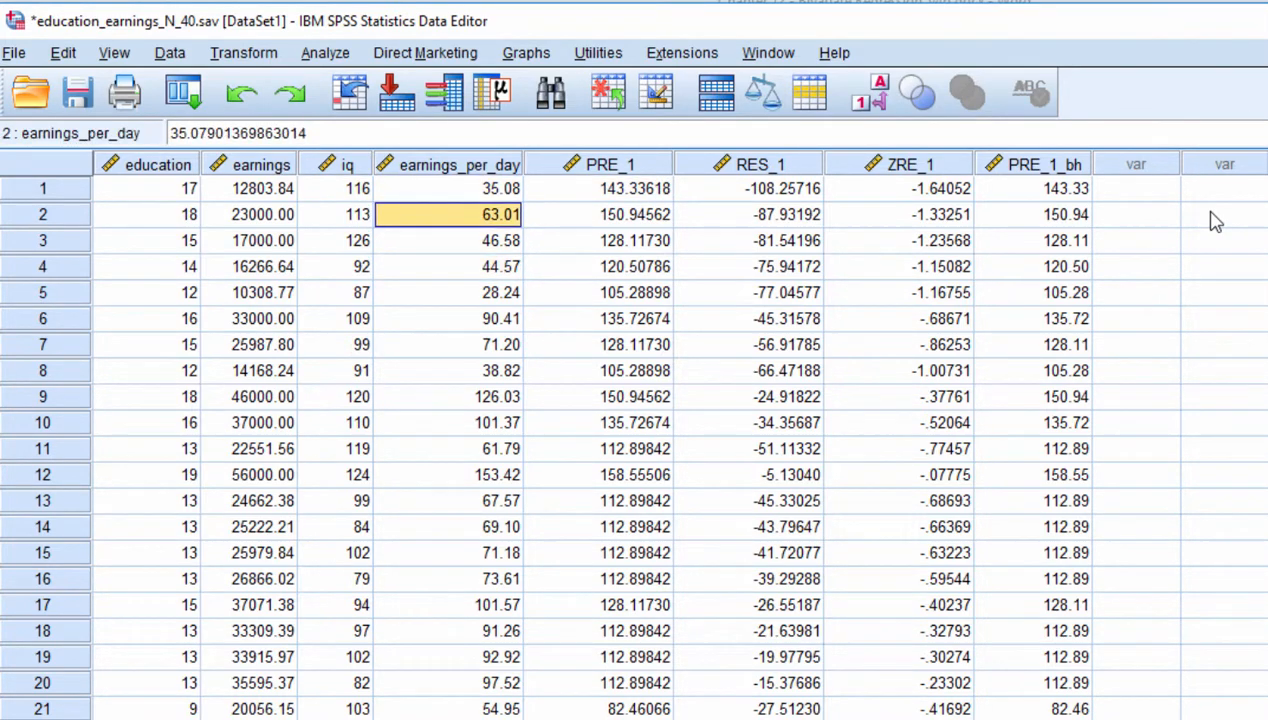
key(Down)
key(Down)
key(Down)
key(Down)
key(Down)
key(Up)
key(Up)
key(Up)
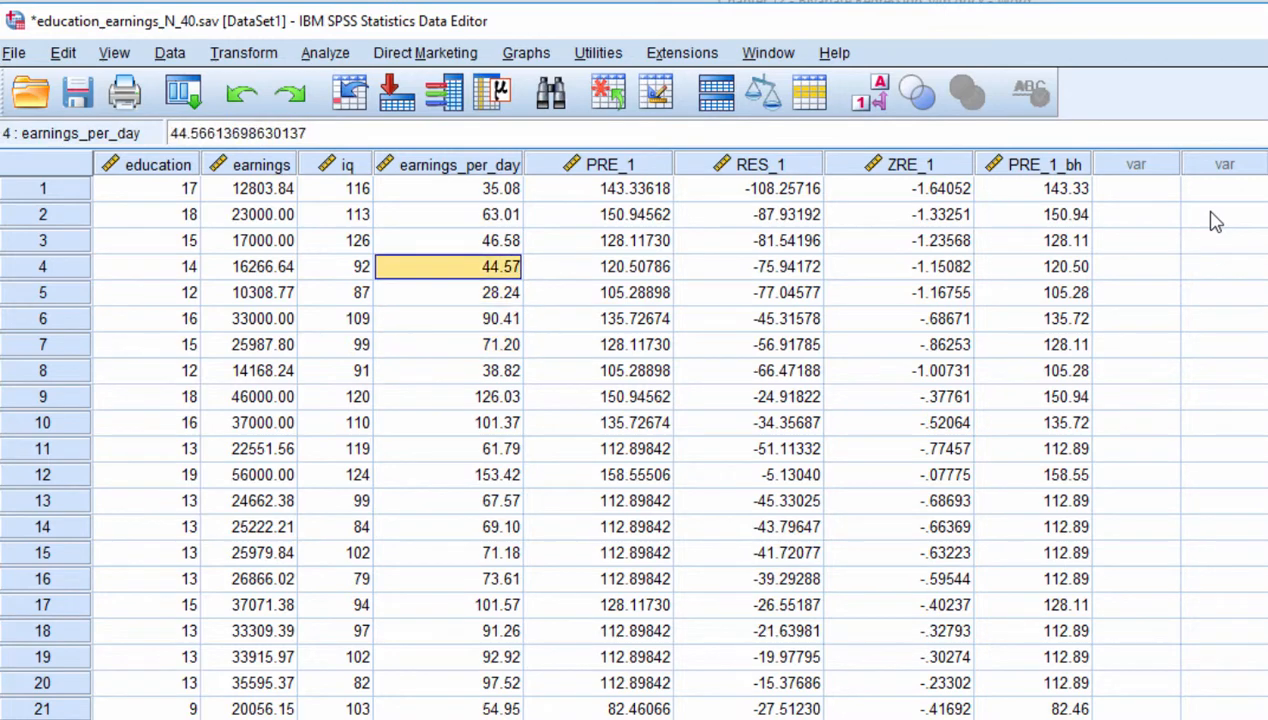
key(Up)
key(Up)
key(Up)
Step: Compare observed earnings_per_day with predicted PRE_1 for the first two cases and for case 40
key(Right)
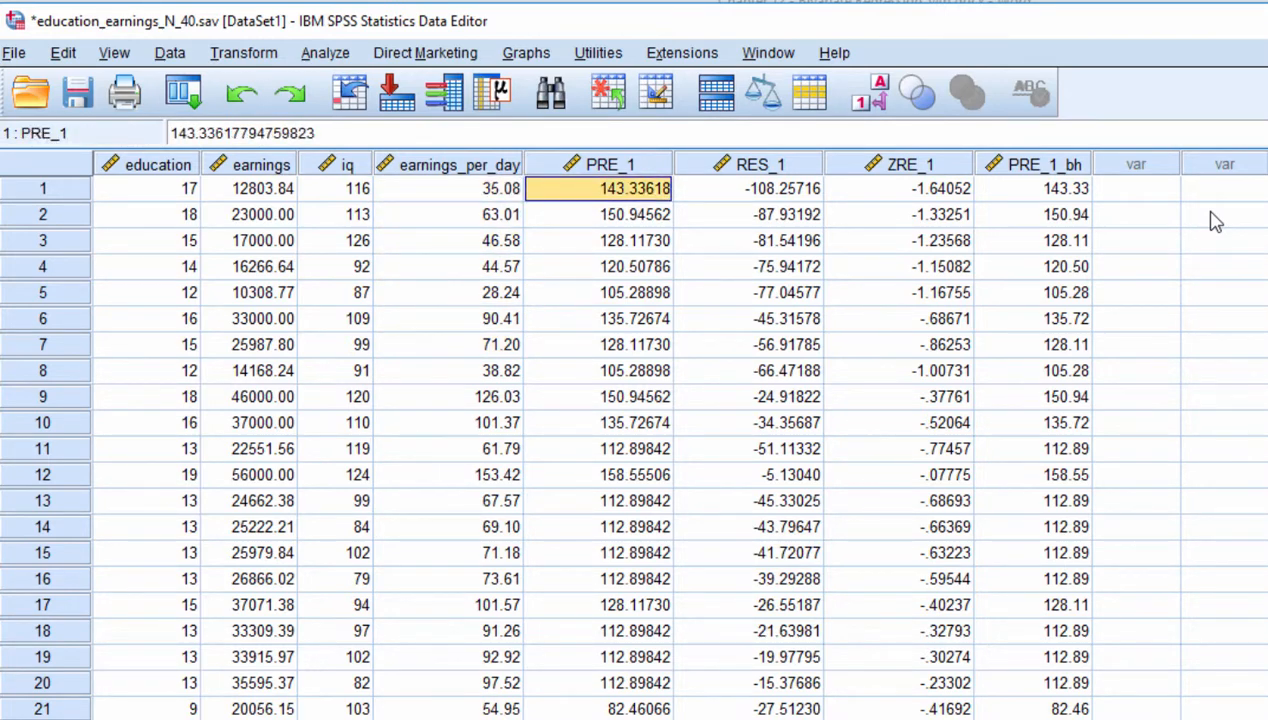
key(Left)
key(Right)
key(Left)
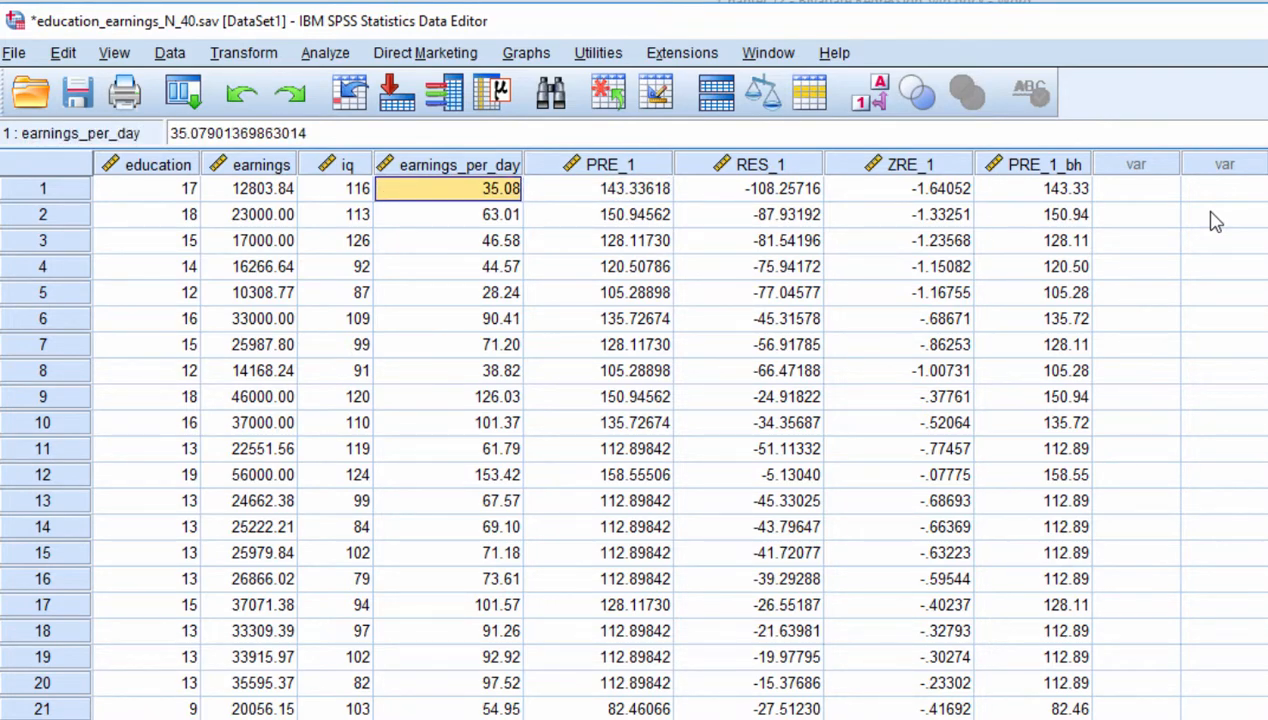
key(Right)
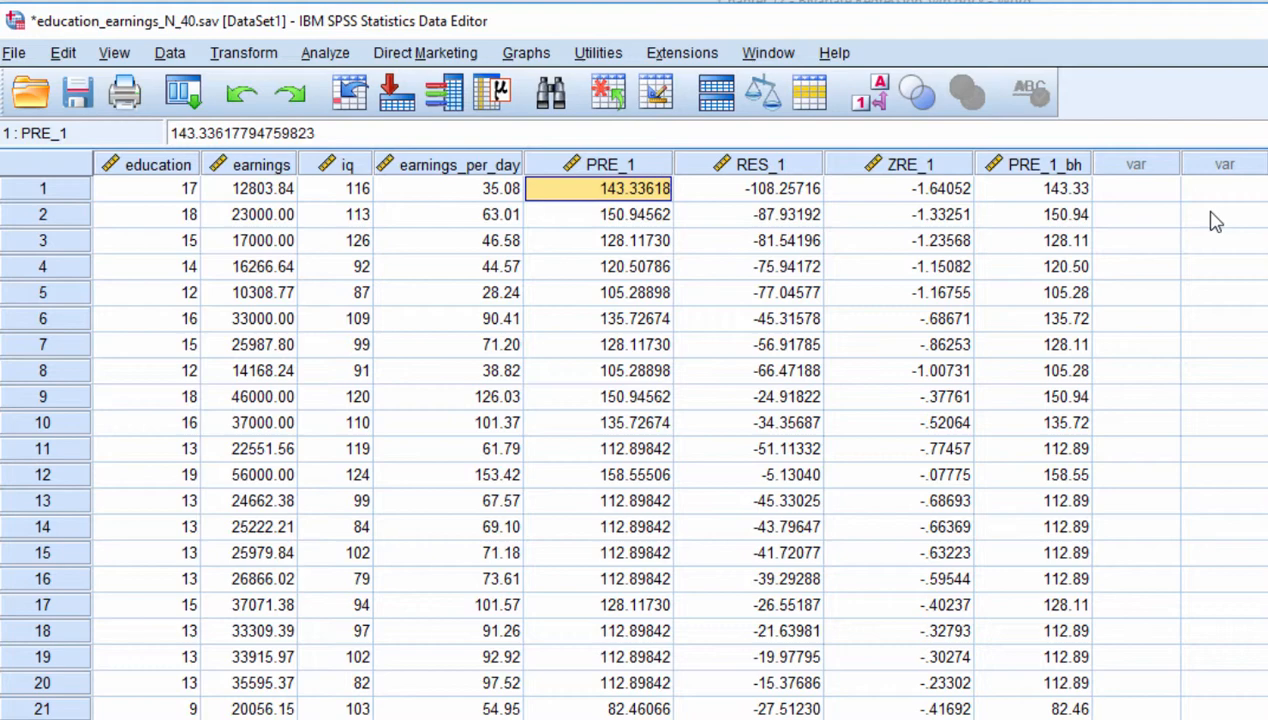
key(Left)
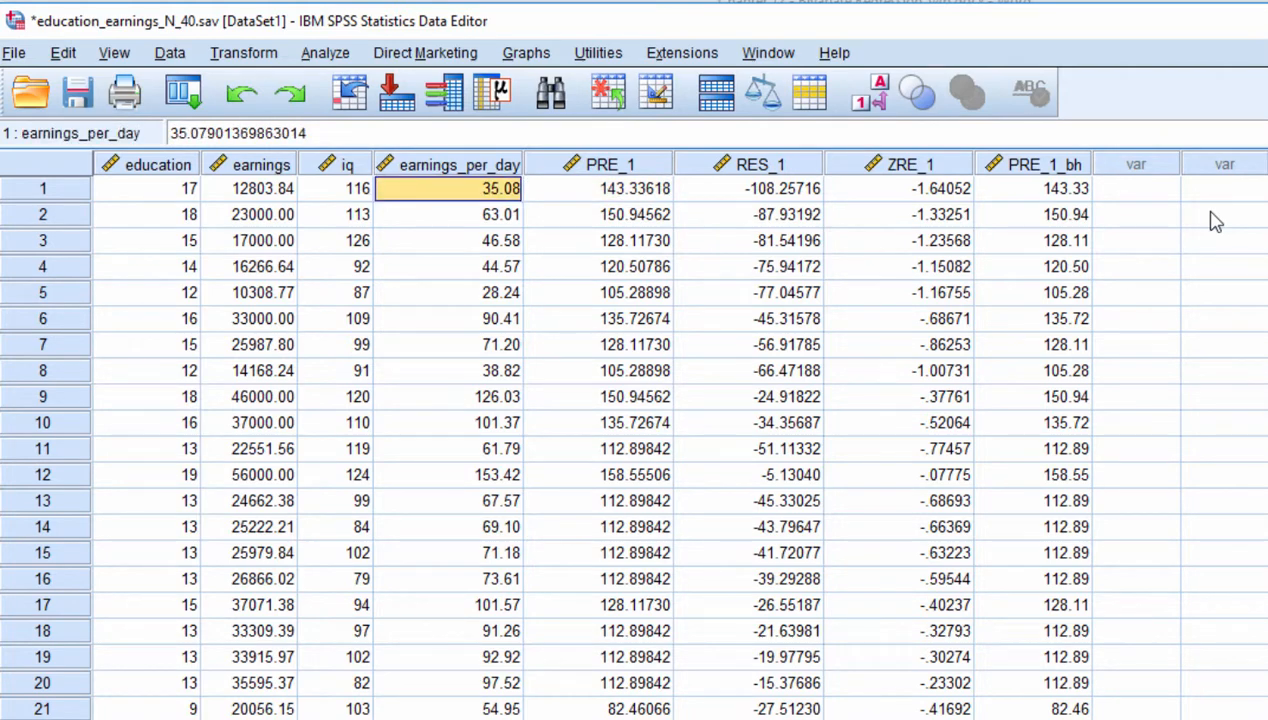
key(Down)
key(Right)
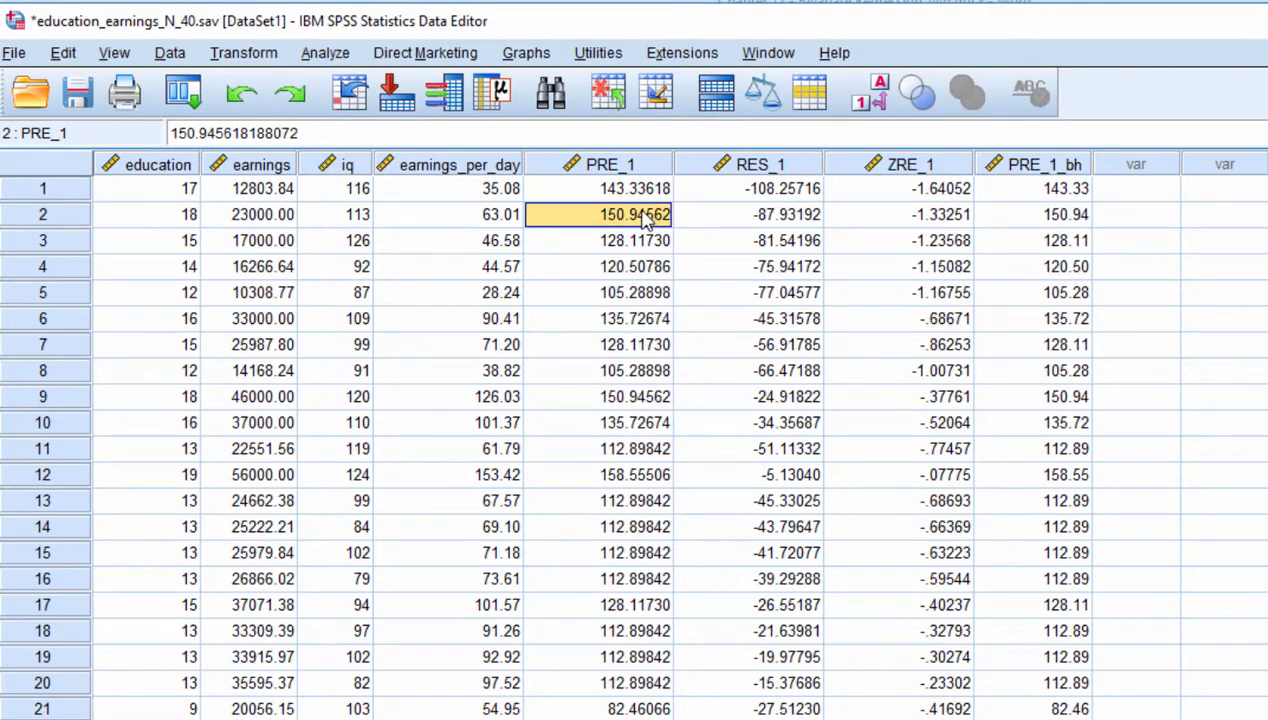
key(Left)
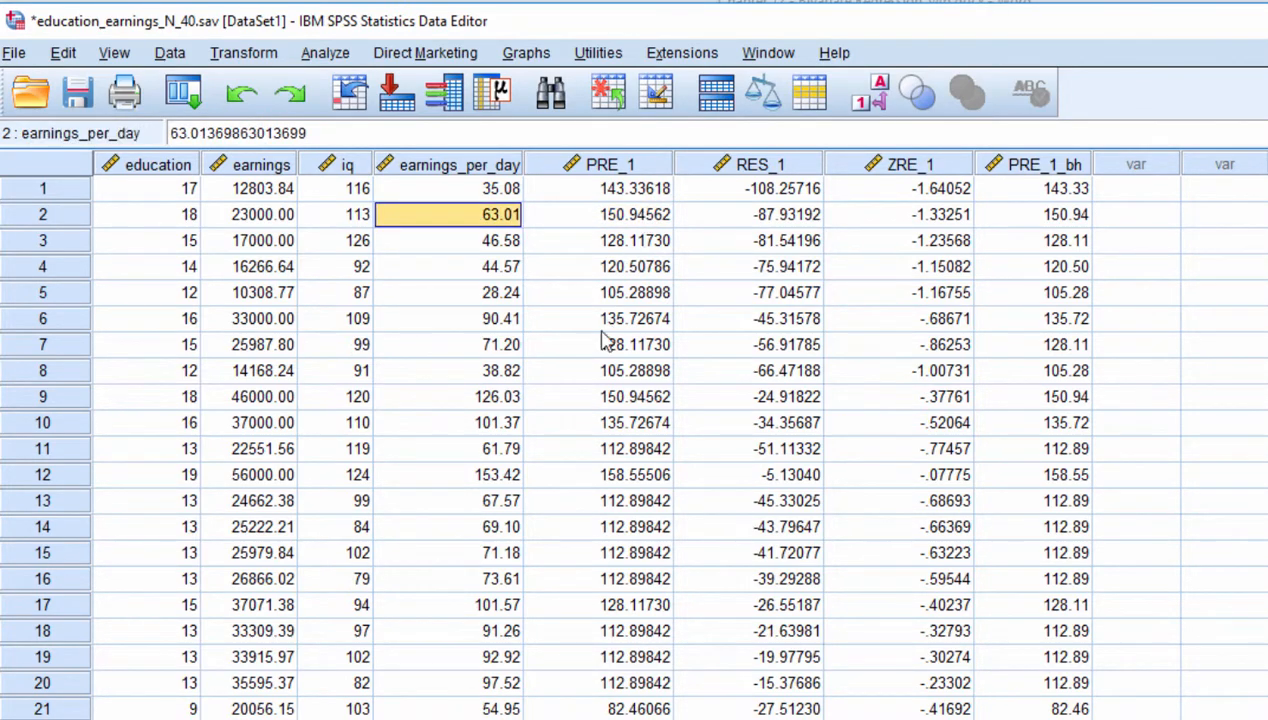
scroll(605, 452, down, 5)
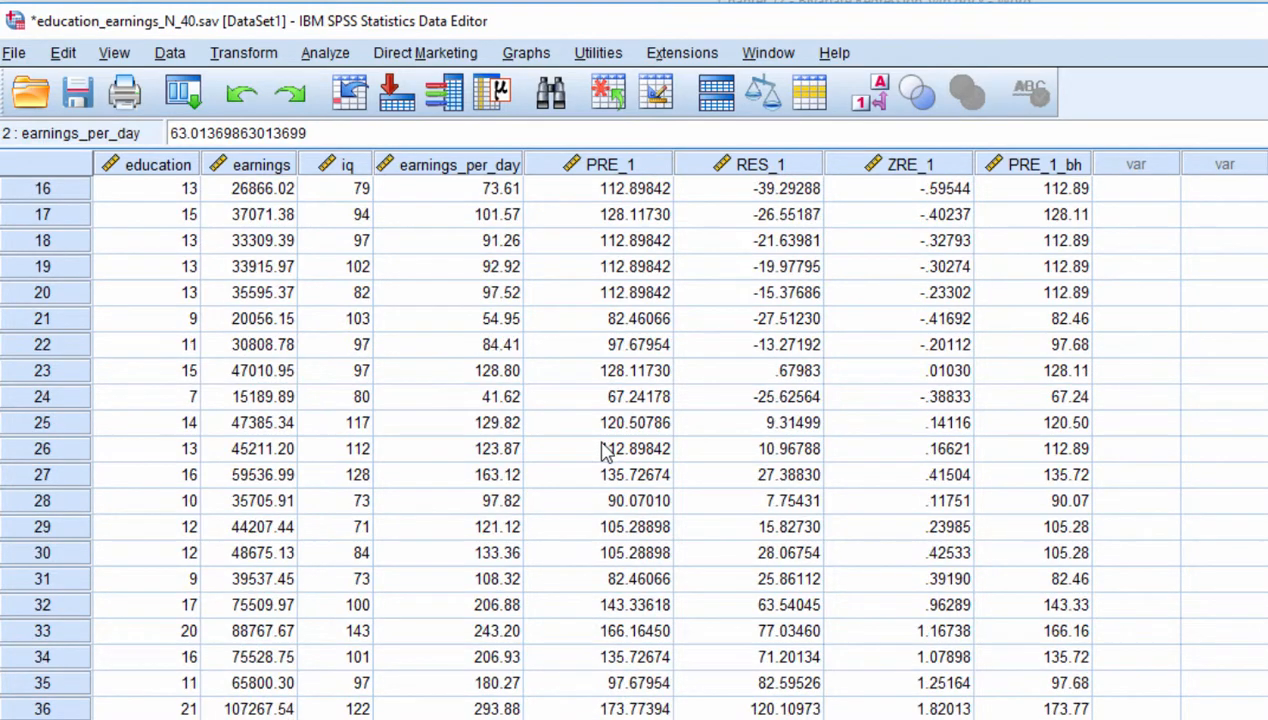
click(640, 719)
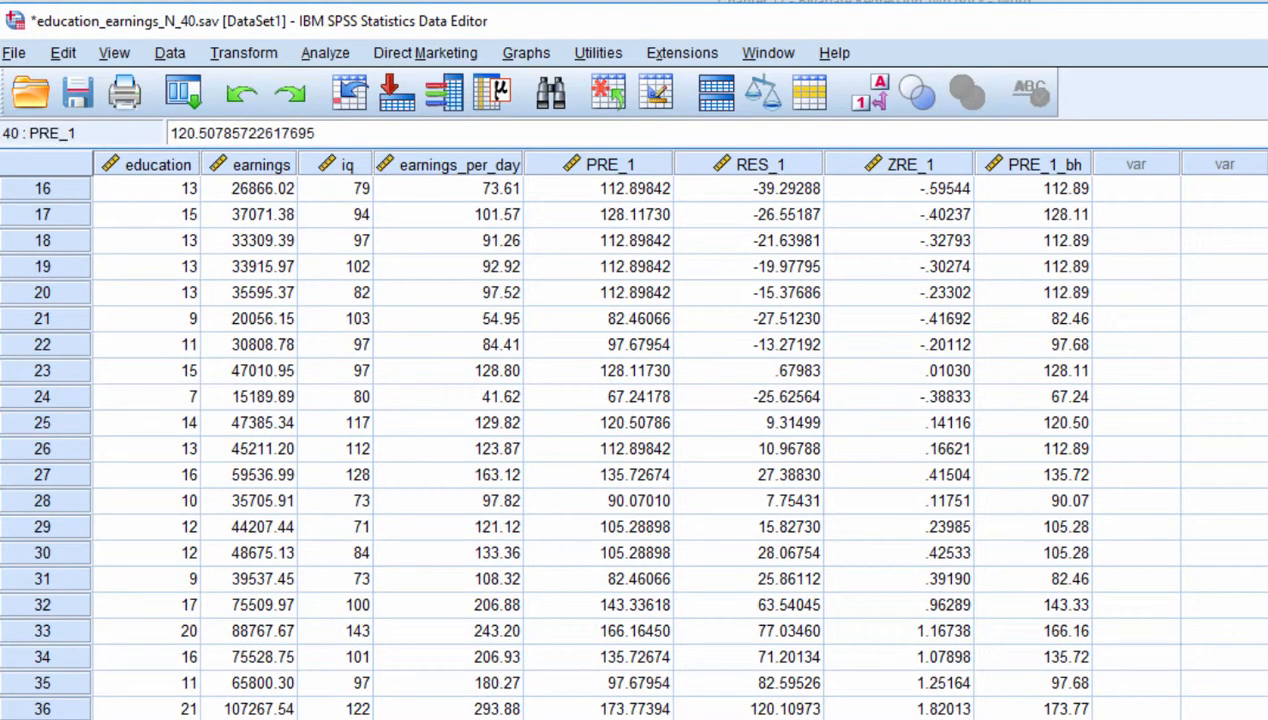
key(Left)
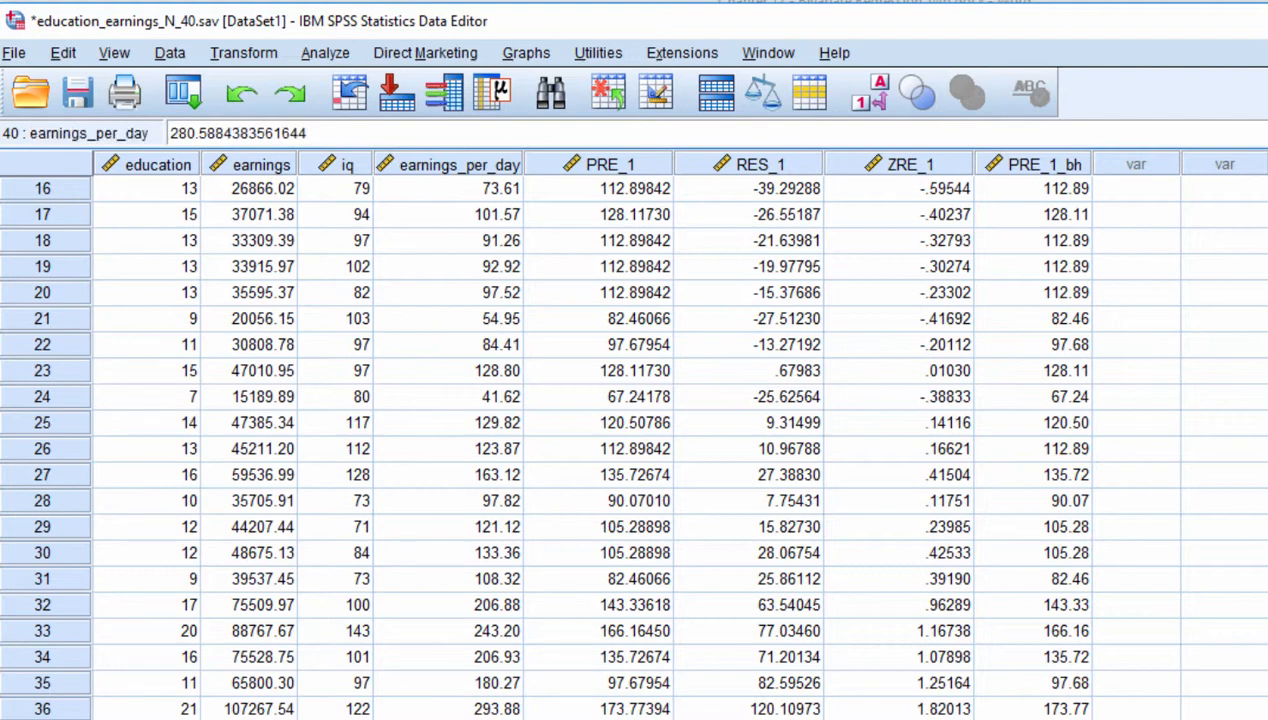
Step: Run through the earnings_per_day column across the cases to examine the observed outcome values
key(Up)
key(Up)
key(Up)
key(Up)
key(Up)
key(Up)
key(Up)
key(Up)
key(Up)
key(Up)
key(Up)
key(Up)
key(Up)
key(Up)
key(Up)
key(Up)
key(Up)
key(Up)
key(Up)
key(Up)
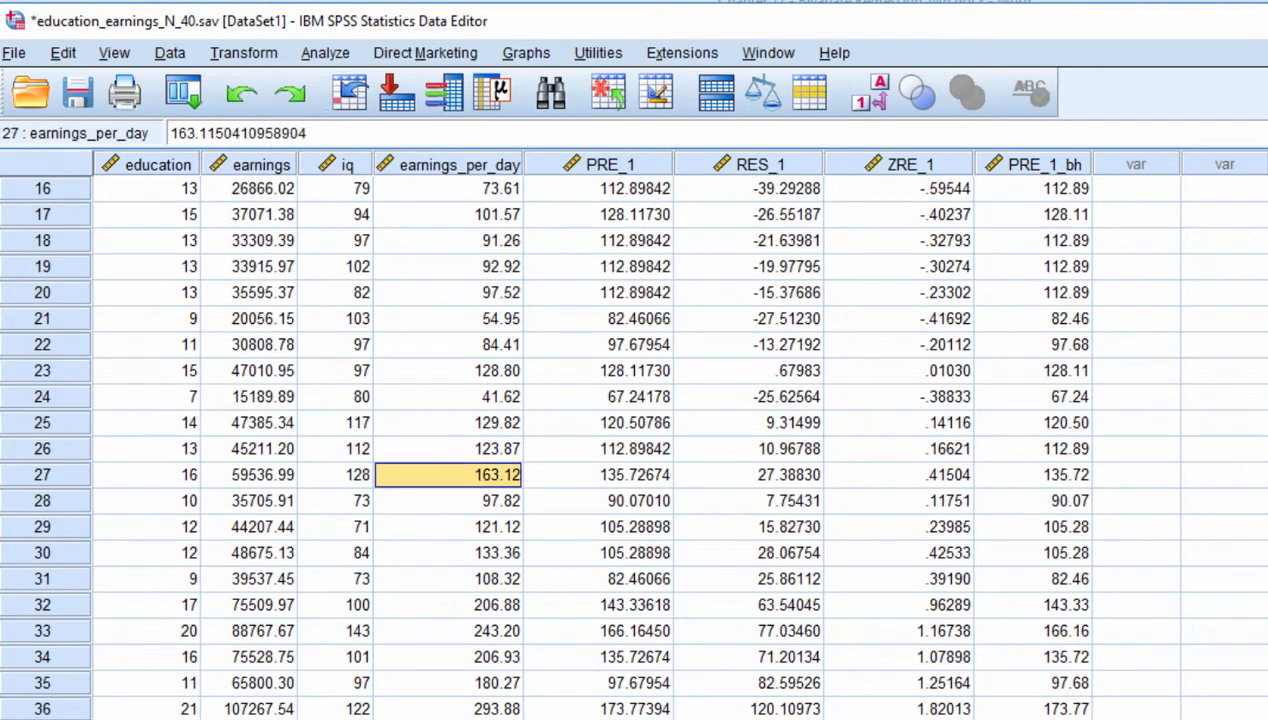
key(Down)
key(Down)
key(Down)
key(Down)
key(Down)
key(Down)
key(Down)
key(Down)
key(Down)
key(Down)
key(Down)
key(Down)
key(Down)
key(Down)
key(Down)
key(Down)
key(Down)
key(Down)
key(Down)
key(Down)
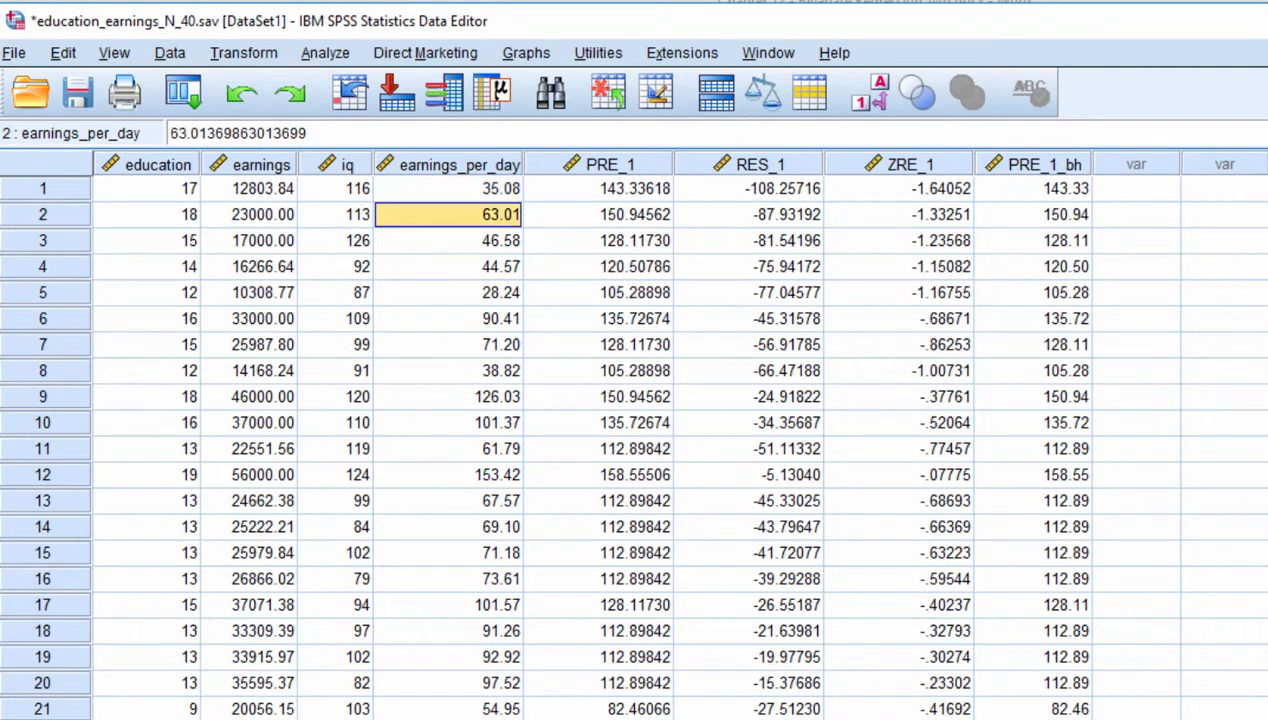
key(Up)
key(Up)
key(Up)
key(Up)
key(Up)
key(Up)
key(Up)
key(Up)
key(Up)
key(Up)
key(Up)
key(Up)
key(Up)
key(Up)
key(Up)
key(Up)
key(Up)
key(Up)
key(Up)
key(Up)
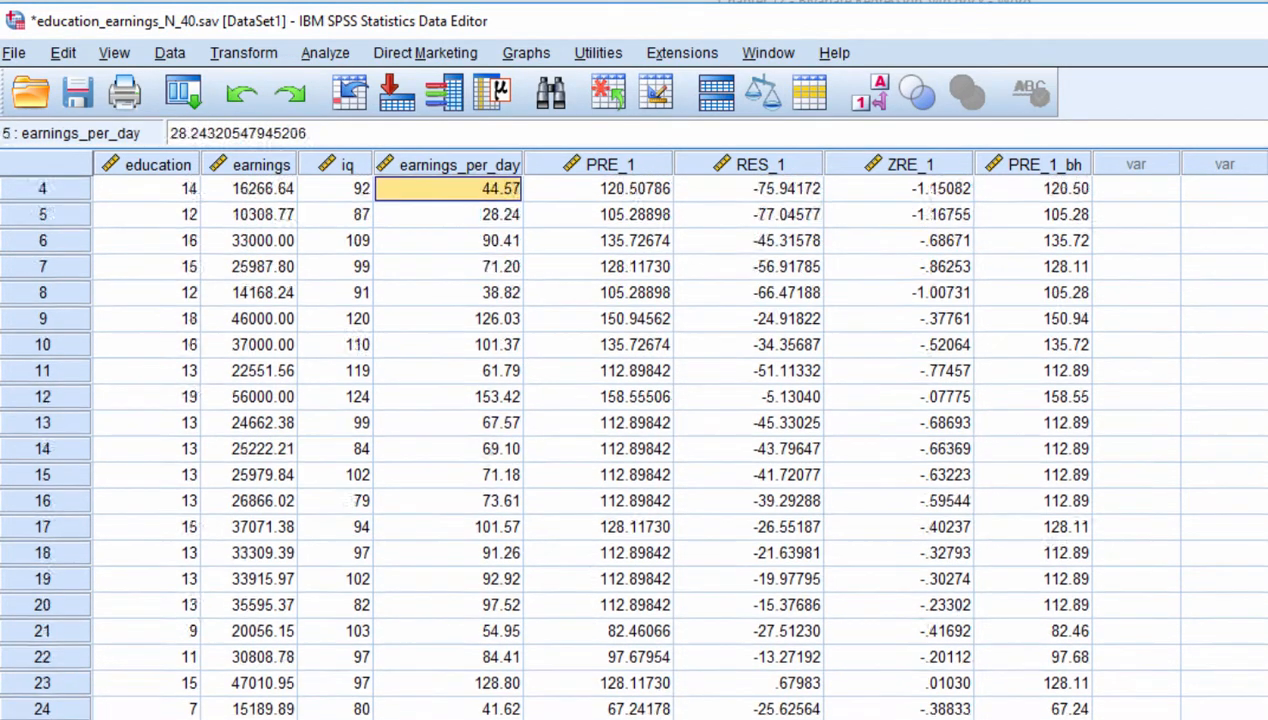
Step: Run through the PRE_1 column across the cases to examine the predicted values, ending on the first case
key(Right)
key(Down)
key(Down)
key(Down)
key(Down)
key(Down)
key(Down)
key(Down)
key(Down)
key(Down)
key(Down)
key(Down)
key(Down)
key(Down)
key(Down)
key(Down)
key(Down)
key(Down)
key(Down)
key(Down)
key(Down)
key(Down)
key(Down)
key(Down)
key(Down)
key(Down)
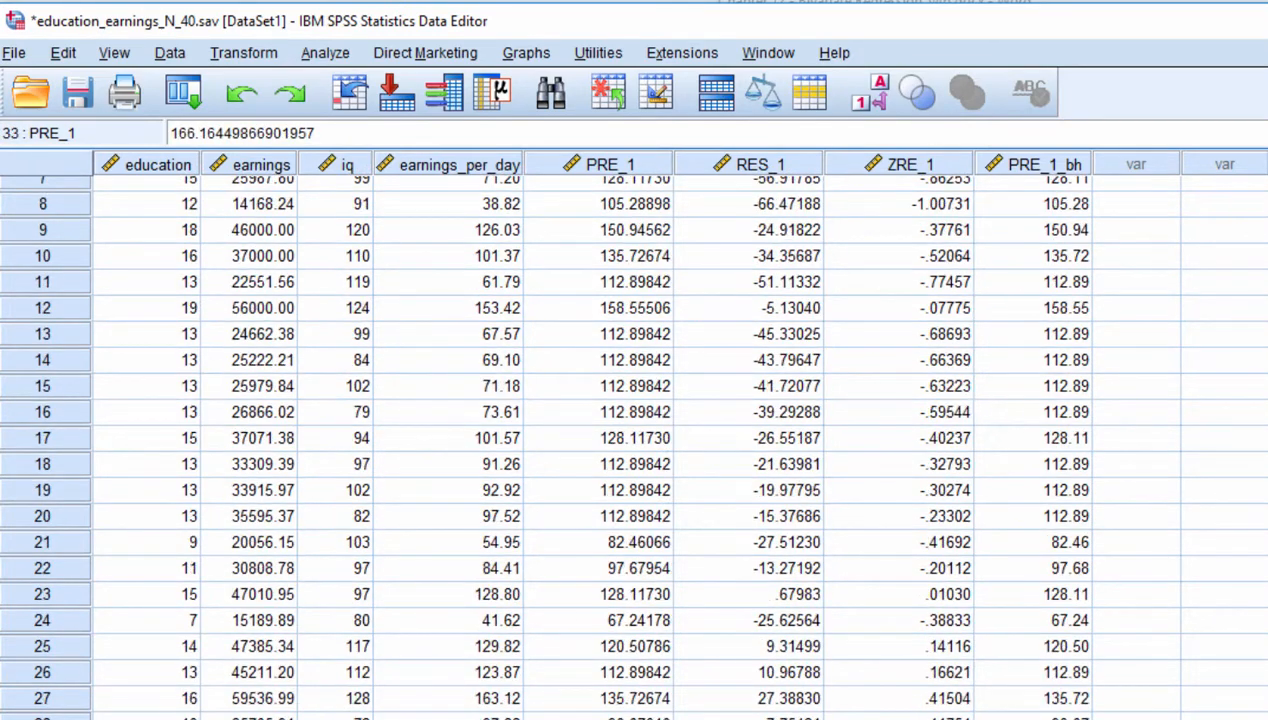
key(Up)
key(Up)
key(Up)
key(Up)
key(Up)
key(Up)
key(Up)
key(Up)
key(Up)
key(Up)
key(Up)
key(Up)
key(Up)
key(Up)
key(Up)
key(Up)
key(Up)
key(Up)
key(Up)
key(Up)
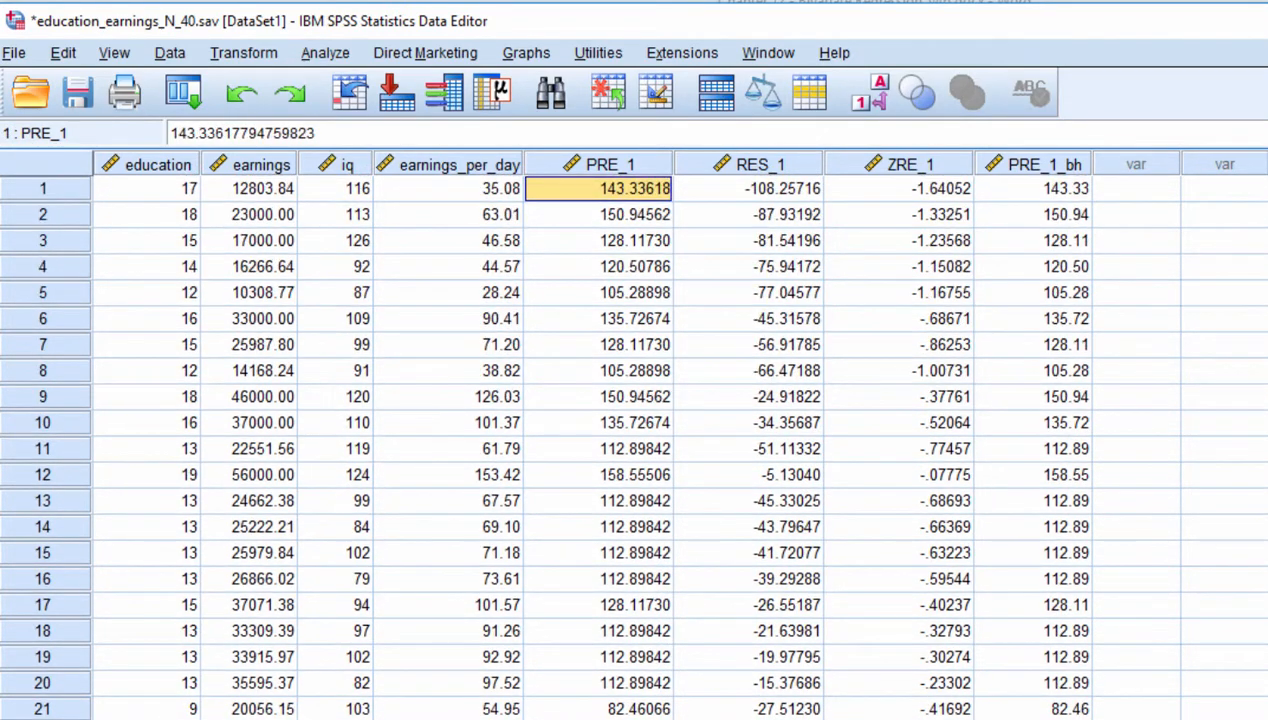
Step: In Calculator, work out the first case's residual by subtracting its PRE_1 value 143.33618 from its earnings_per_day value 35.08
key(Right)
key(Left)
click(488, 193)
key(Right)
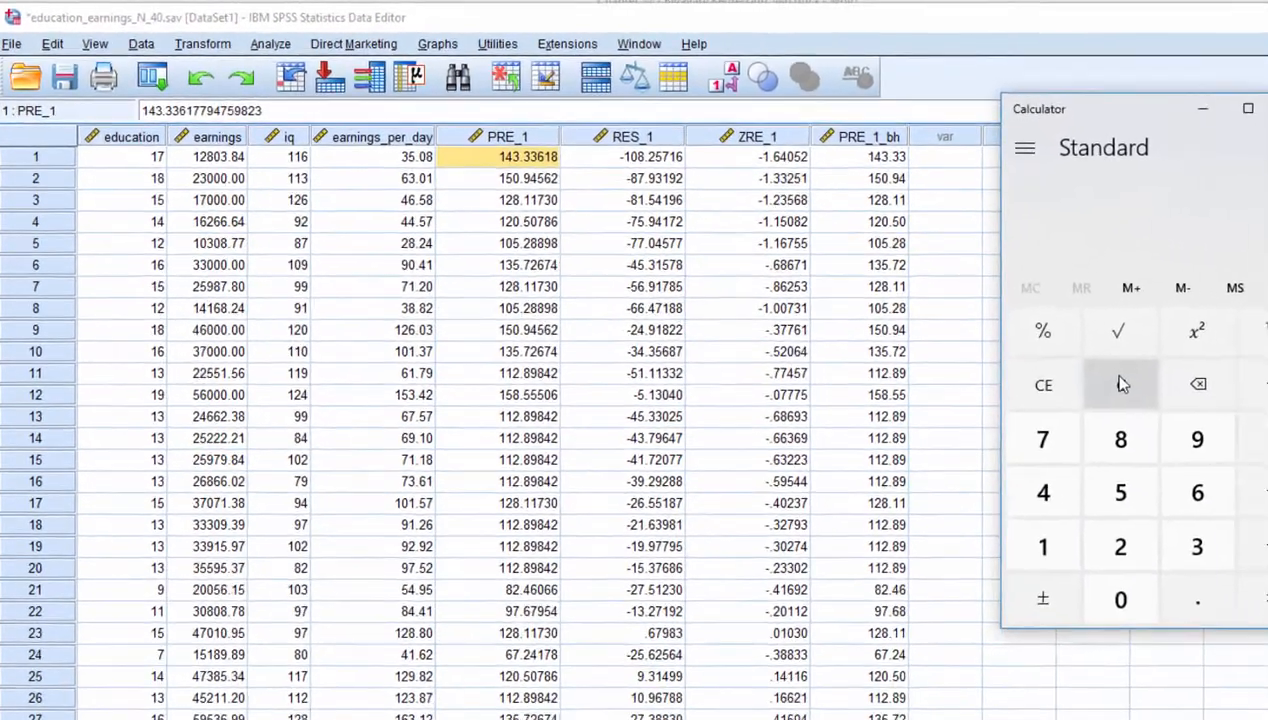
text(35.08-)
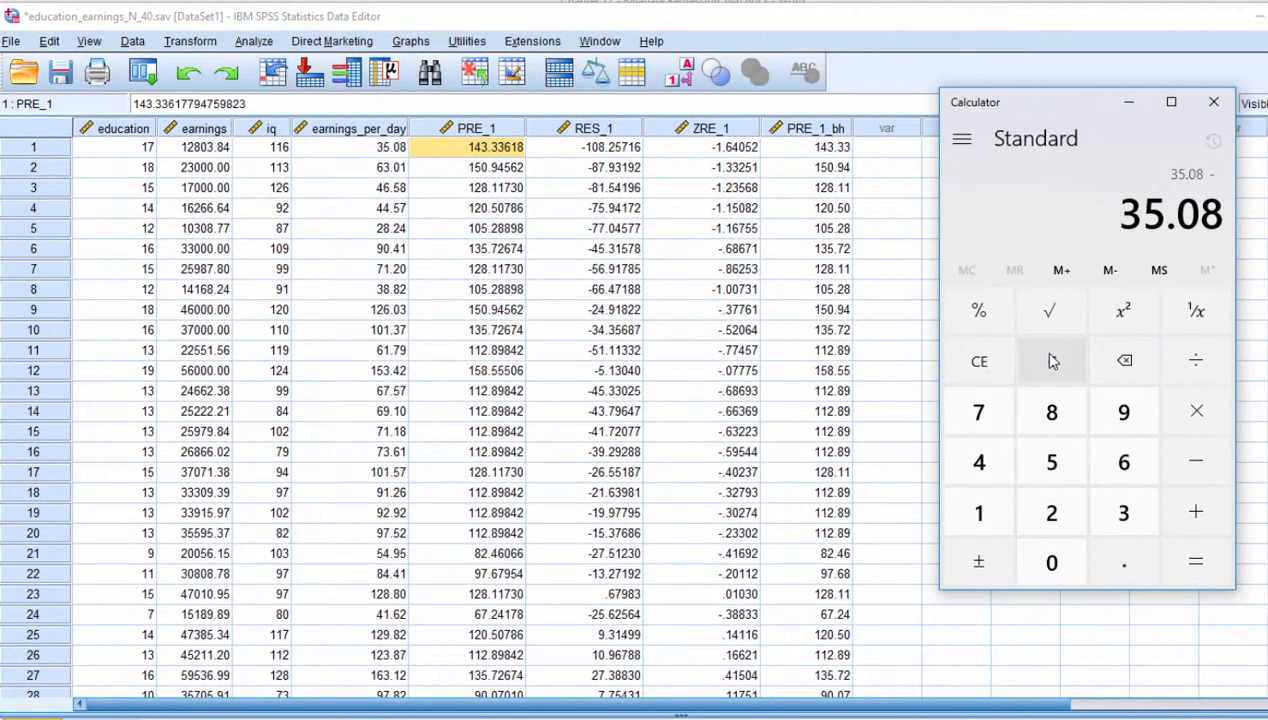
text(143.33)
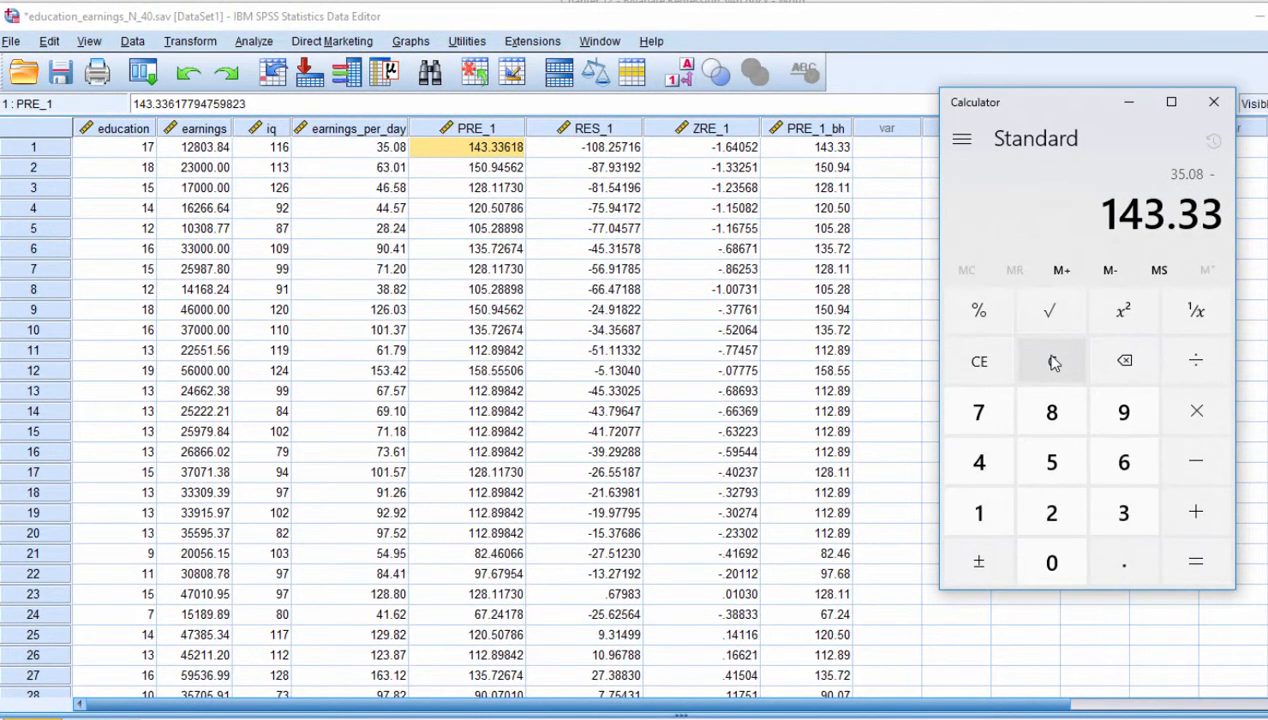
text(618)
key(Return)
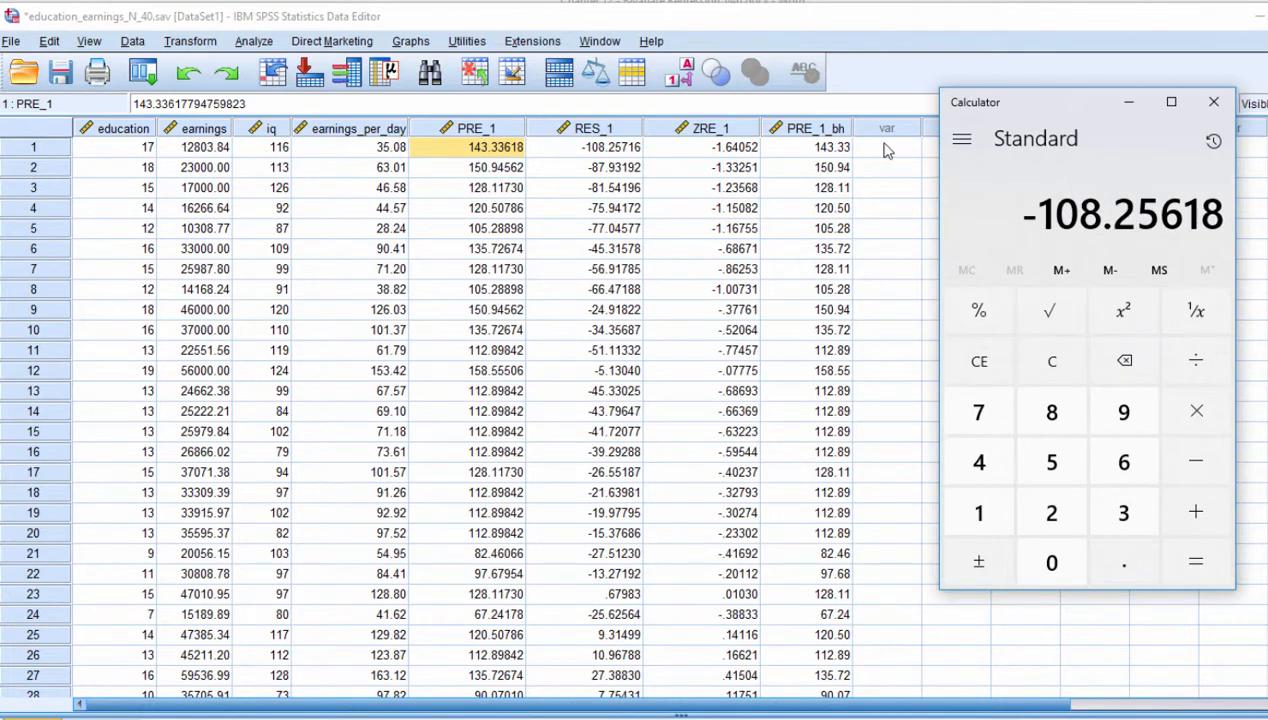
Step: Back in the Data Editor, compare the first case's RES_1, PRE_1 and earnings_per_day values
click(618, 150)
click(603, 167)
click(475, 150)
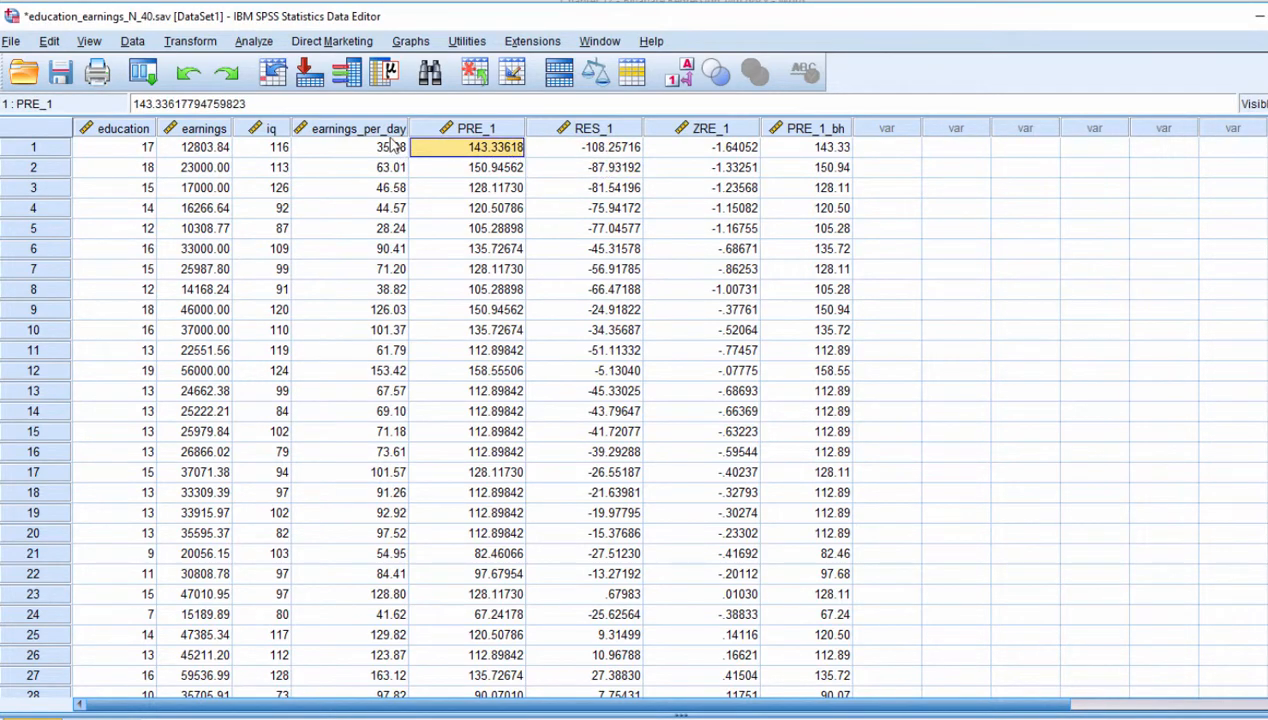
click(388, 129)
click(382, 150)
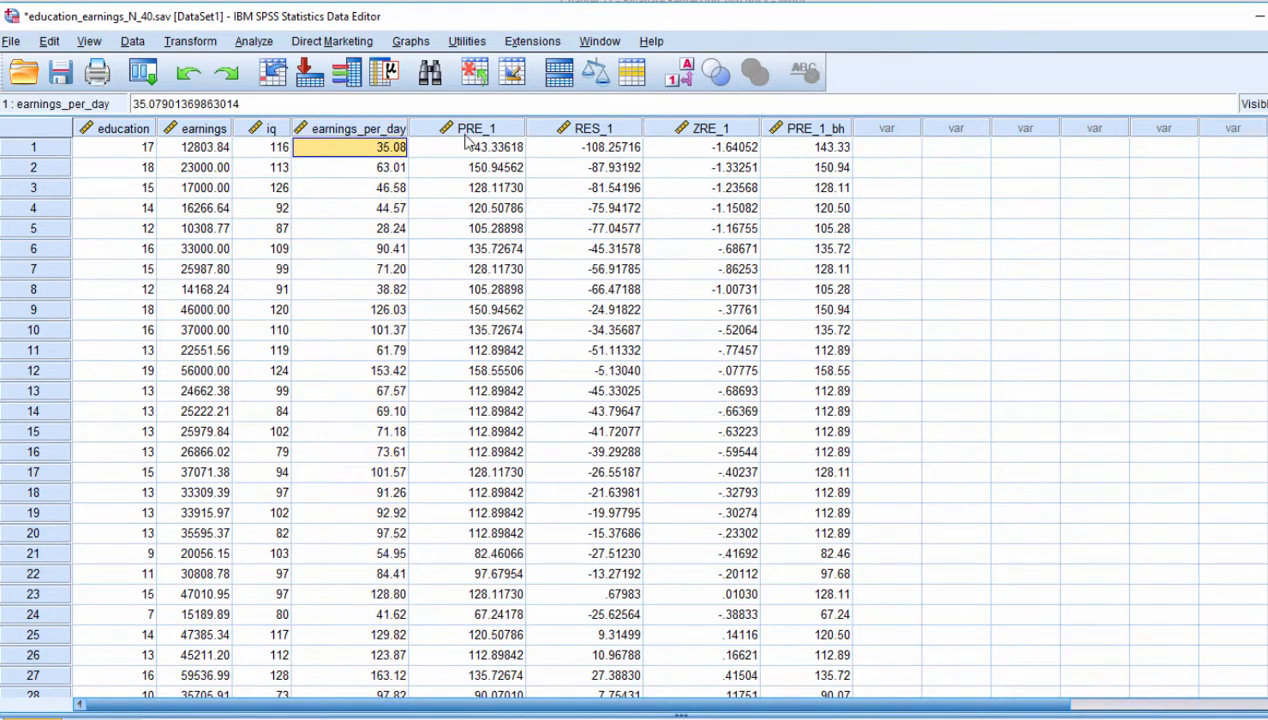
click(467, 132)
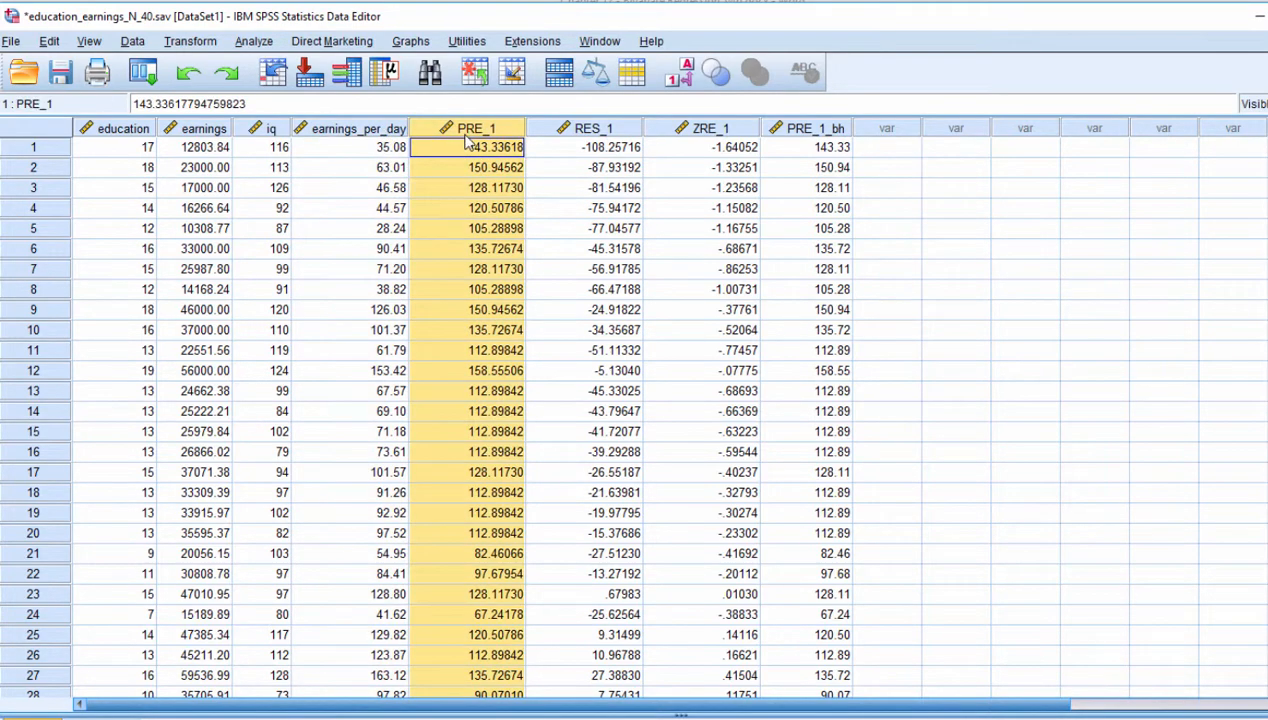
Step: Examine the RES_1 residuals of the first five cases, ending on the first case beside its ZRE_1 value
click(552, 155)
key(Down)
key(Down)
key(Down)
key(Down)
key(Down)
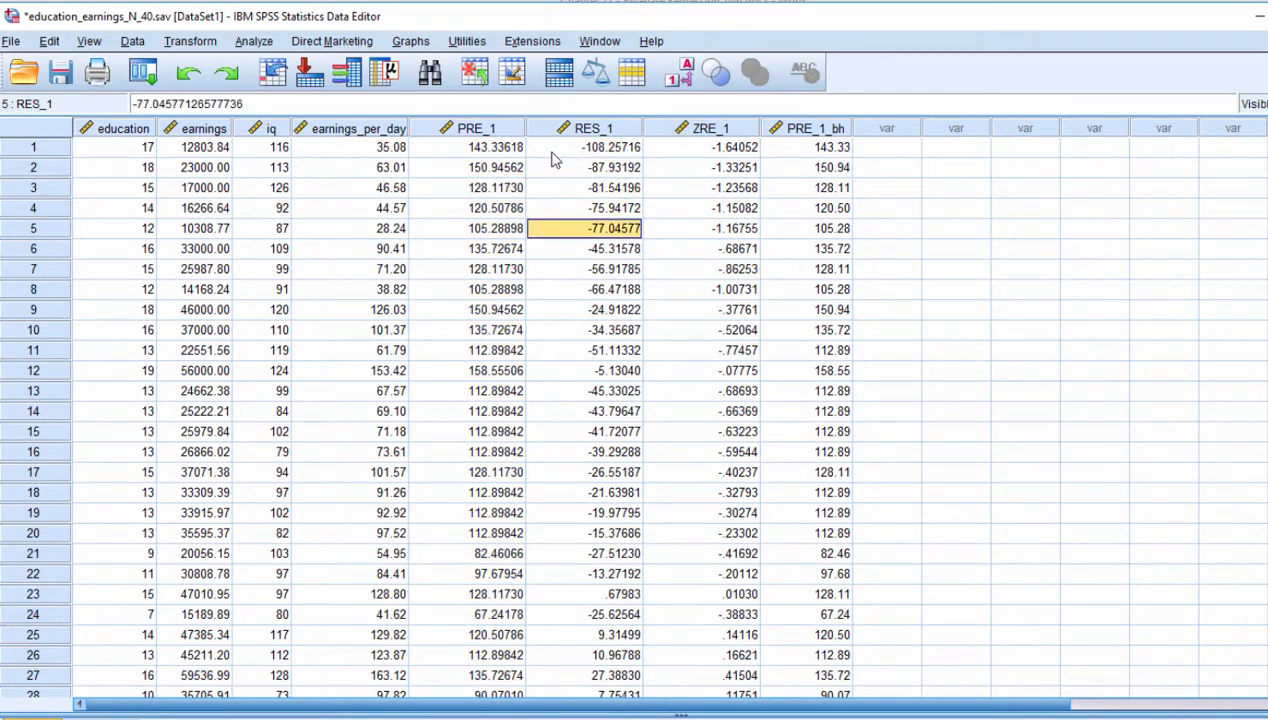
key(Up)
key(Up)
key(Up)
key(Up)
key(Up)
key(Right)
key(Left)
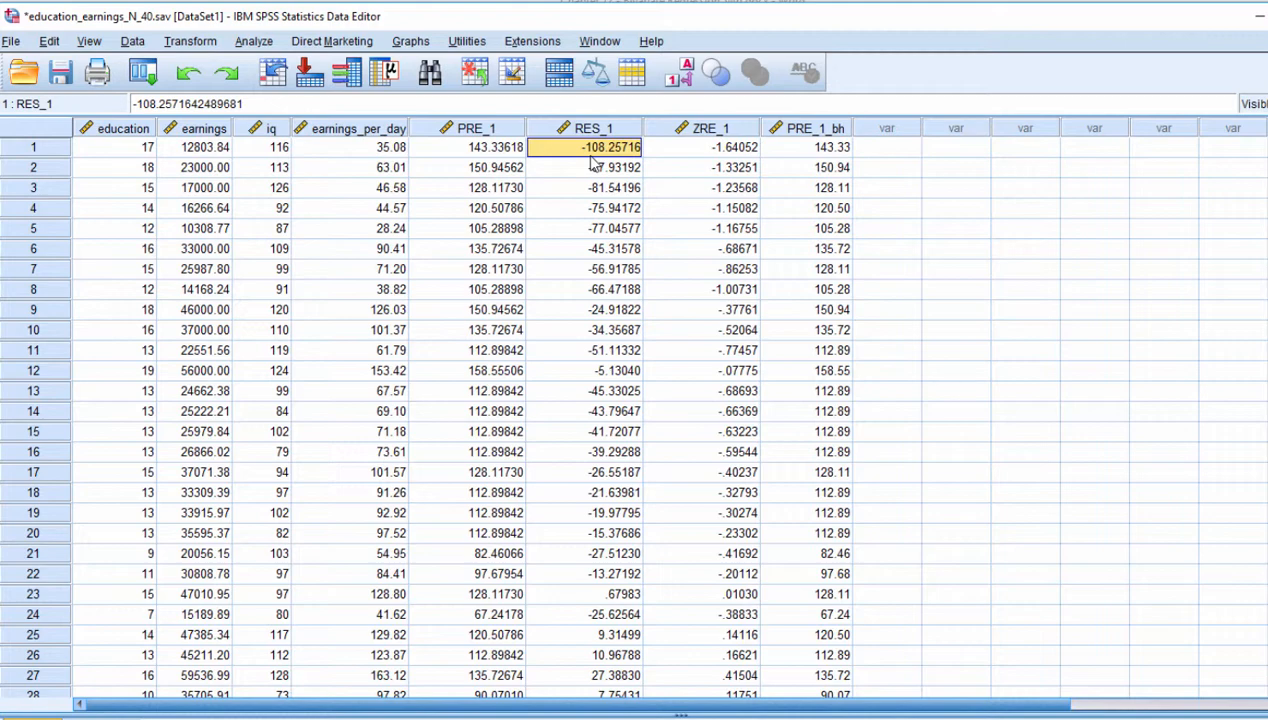
key(Right)
key(Left)
Step: Run Descriptives on Unstandardized Residual [RES_1] with standardized values saved as a variable
click(255, 42)
mouse_move(265, 88)
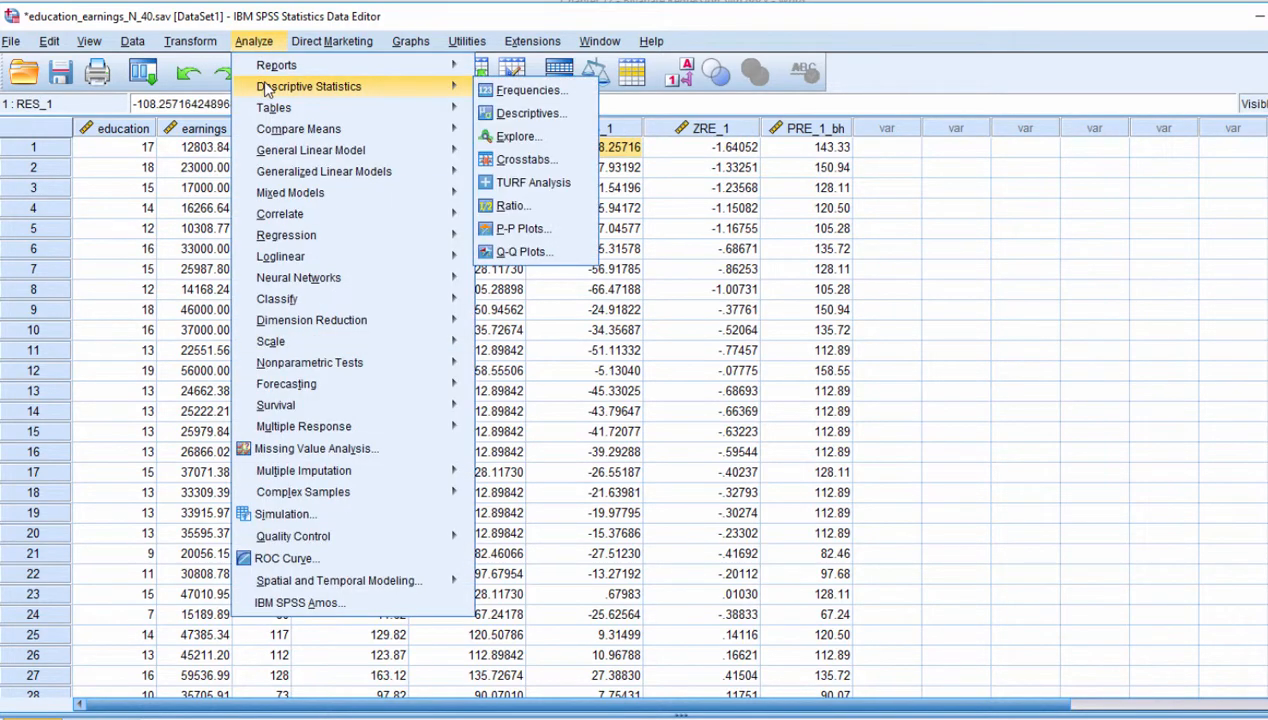
click(510, 113)
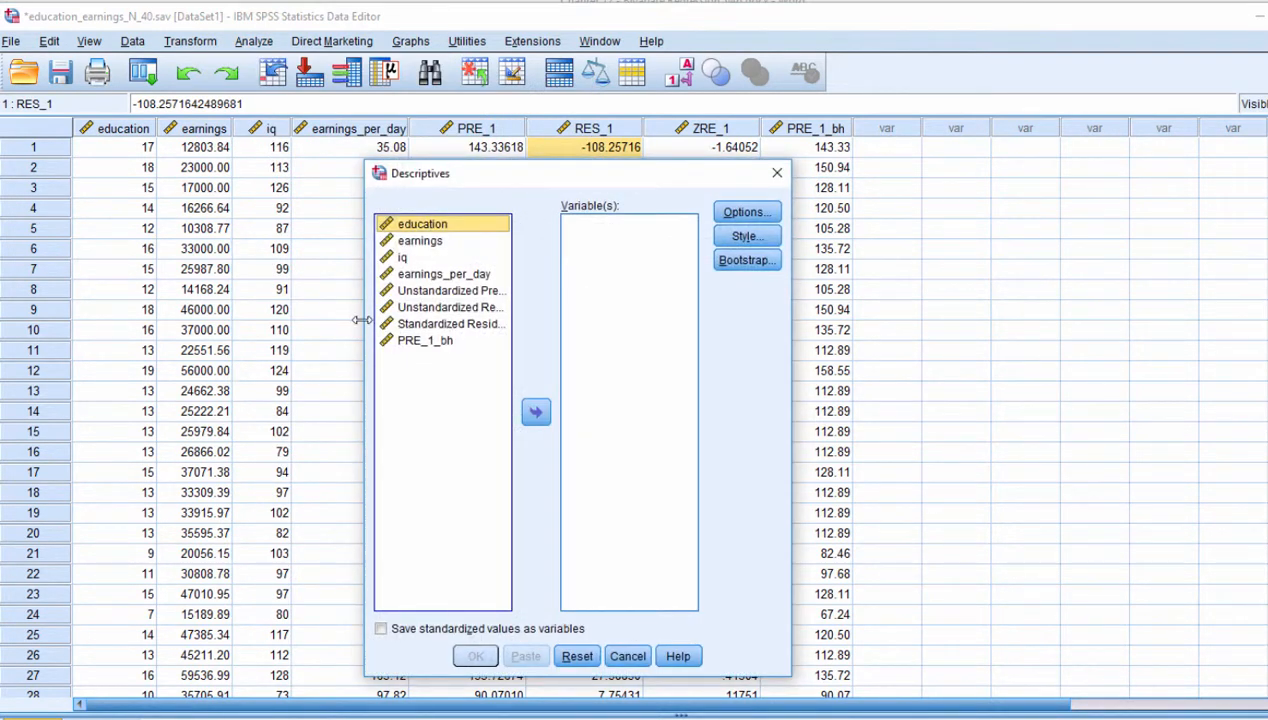
drag(362, 319, 4, 319)
click(115, 307)
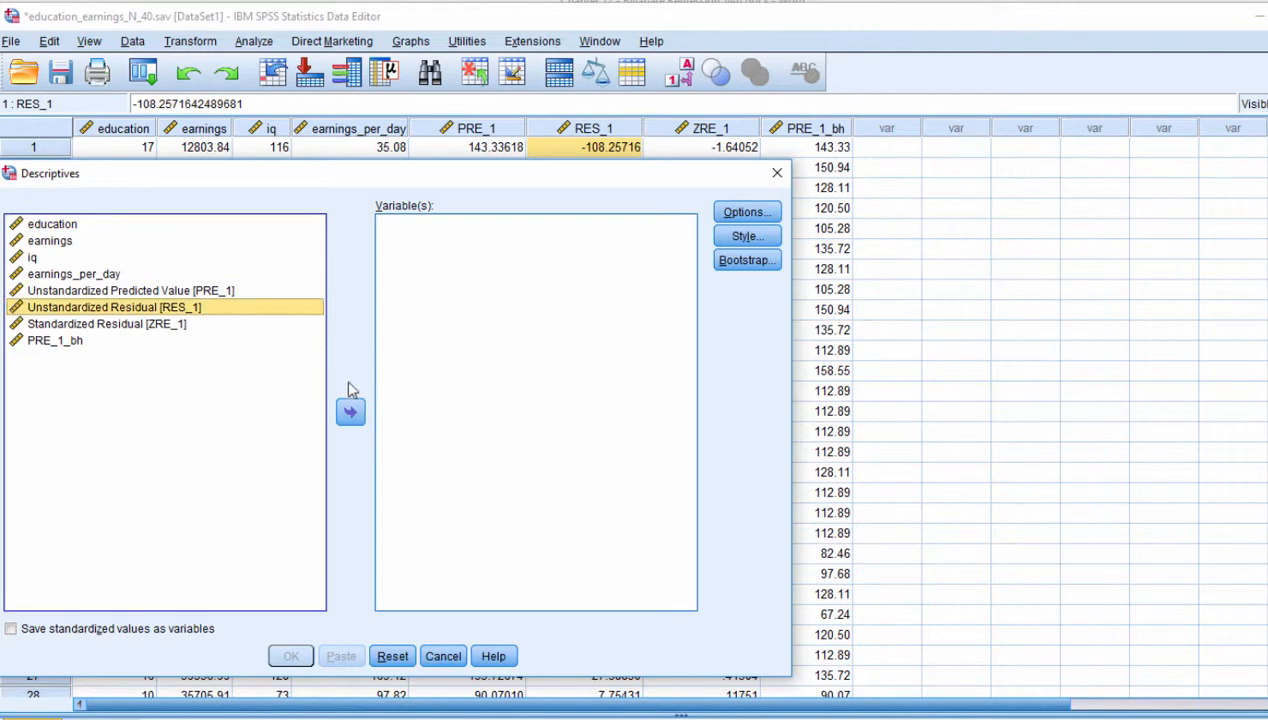
click(350, 411)
click(162, 629)
click(291, 656)
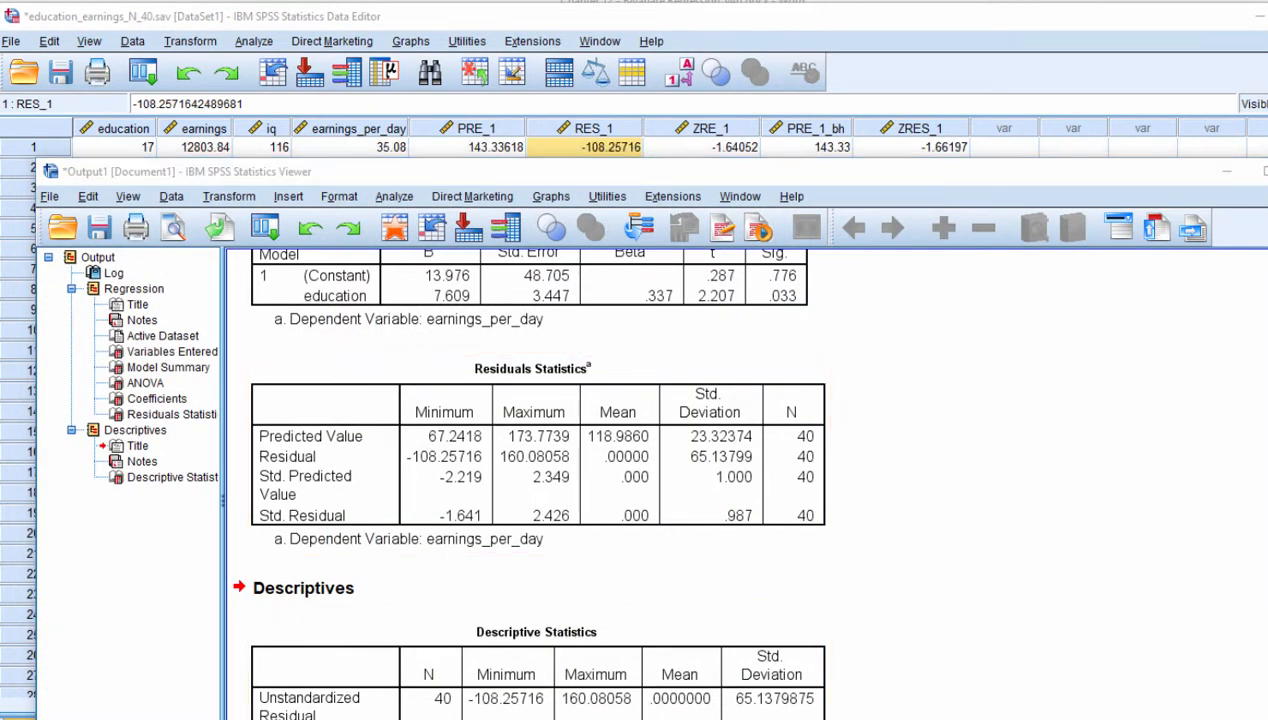
Step: Return to the Data Editor and compare the first case's ZRES_1 value with its ZRE_1 value
key(alt+Tab)
click(952, 151)
key(Left)
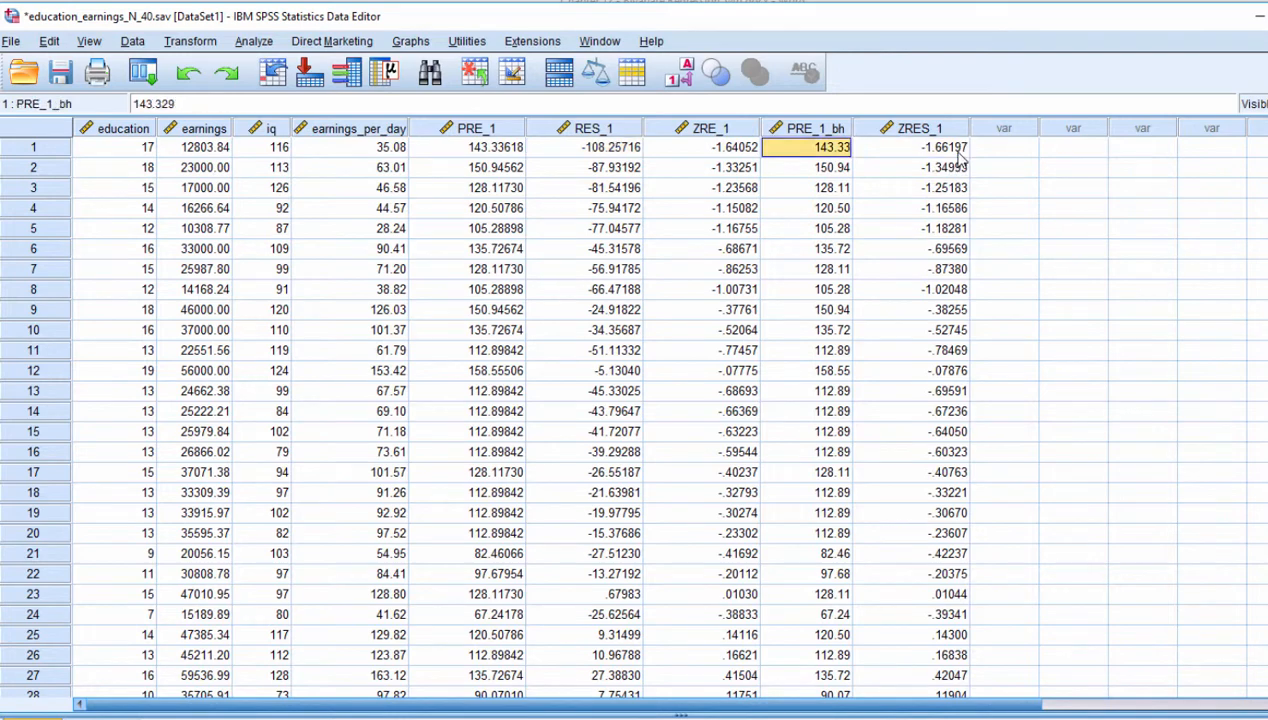
key(Left)
key(Left)
key(Right)
key(Right)
key(Right)
key(Left)
key(Left)
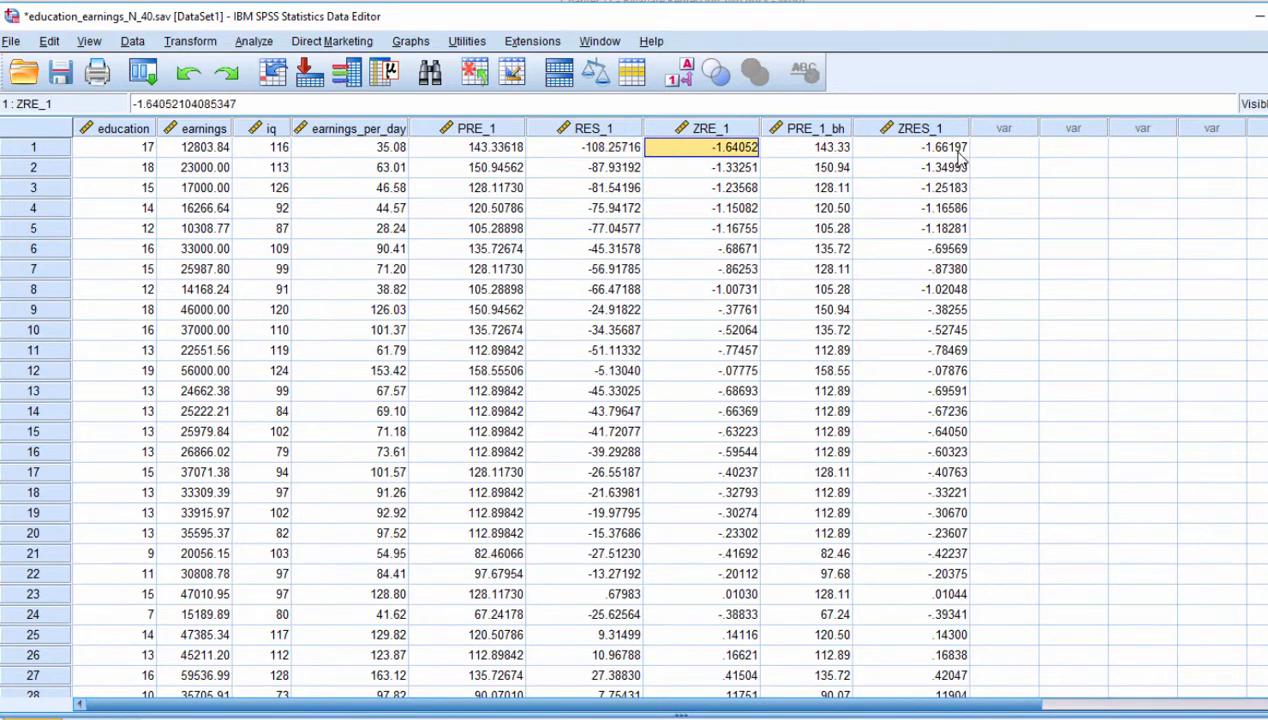
Step: Relate the first case's RES_1 residual to its earnings_per_day and PRE_1 values
key(Left)
key(Left)
key(Left)
key(Right)
key(Right)
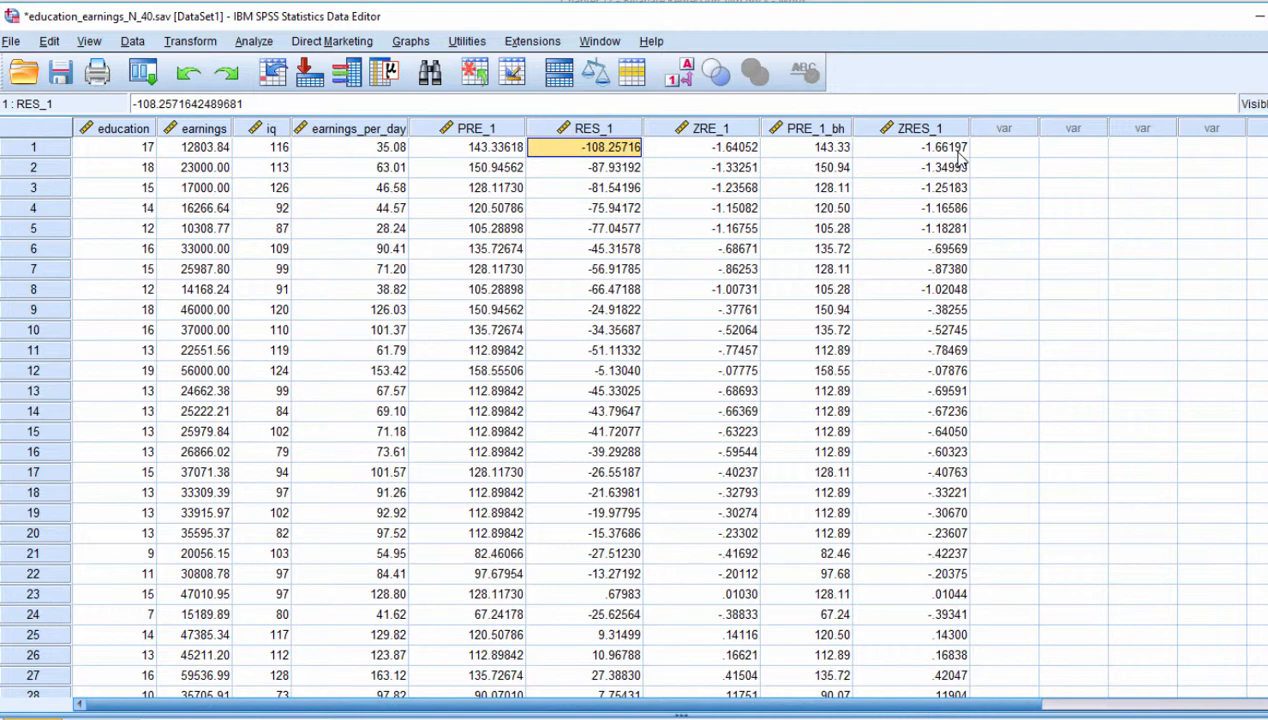
key(Left)
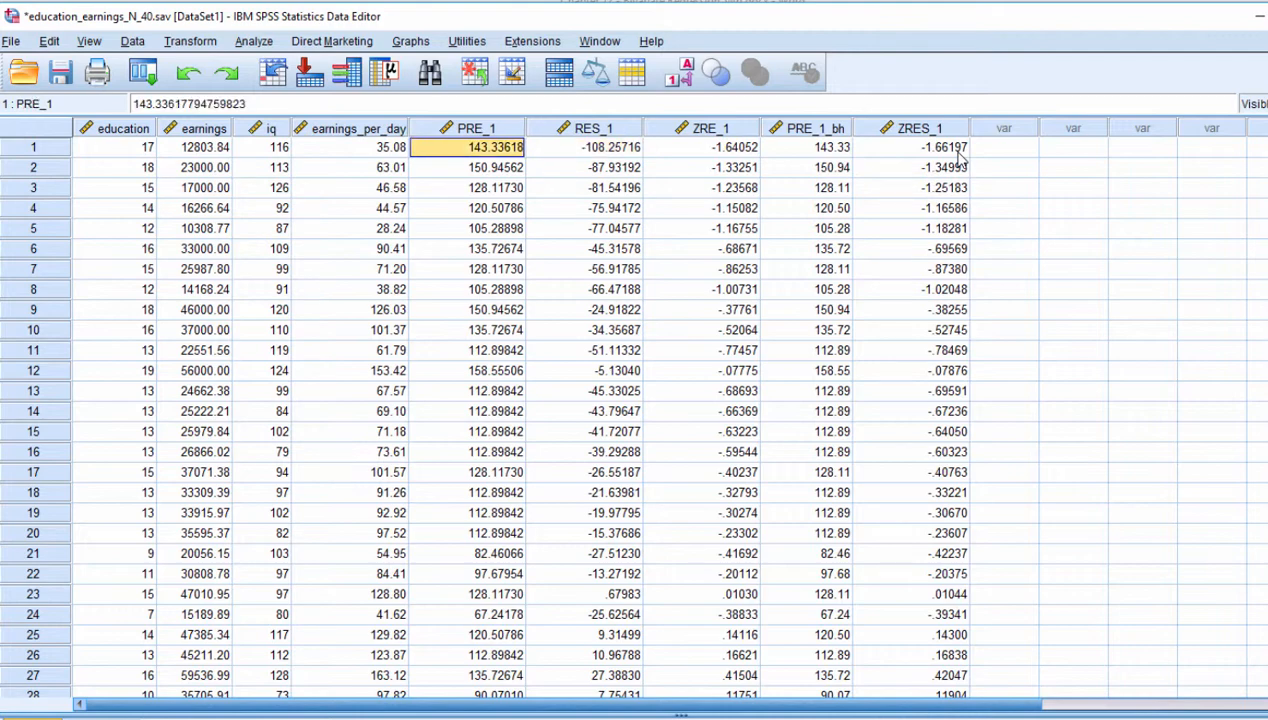
key(Left)
key(Right)
key(Left)
key(Right)
key(Right)
key(Right)
key(Left)
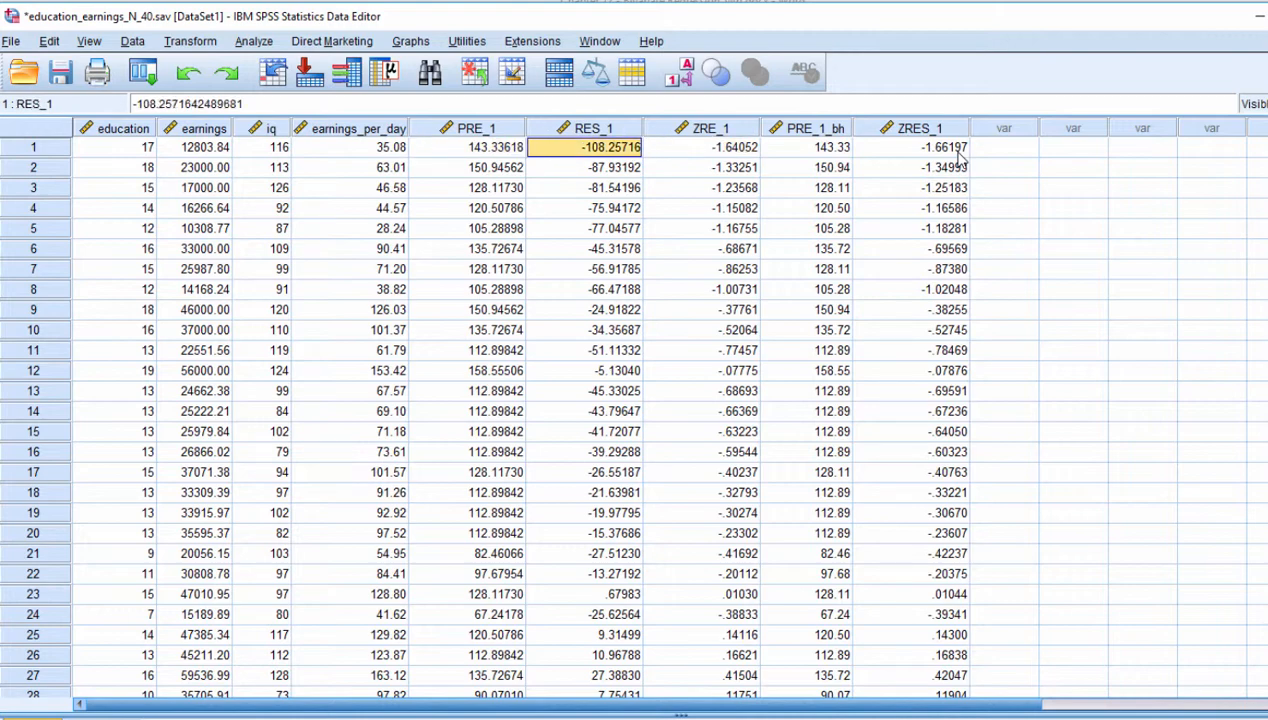
Step: Check the RES_1 residuals of the first four cases and go back to the first case
key(Down)
key(Down)
key(Down)
key(Down)
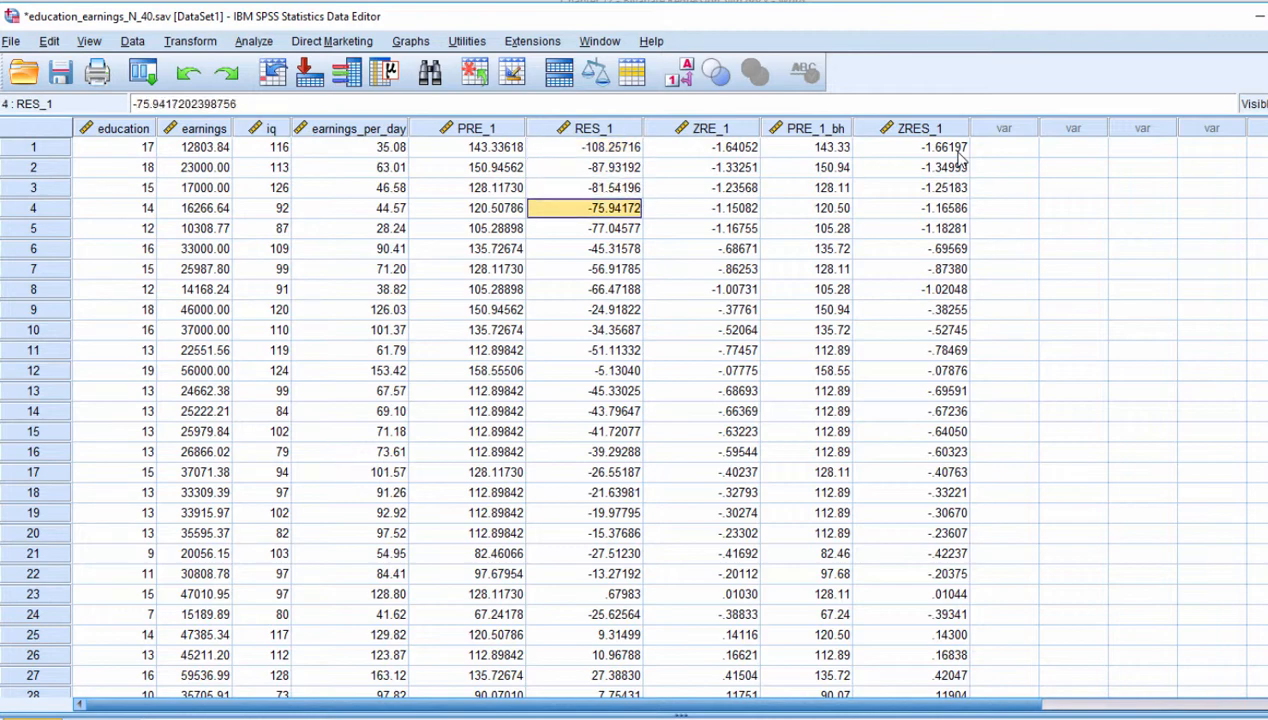
key(ctrl+Up)
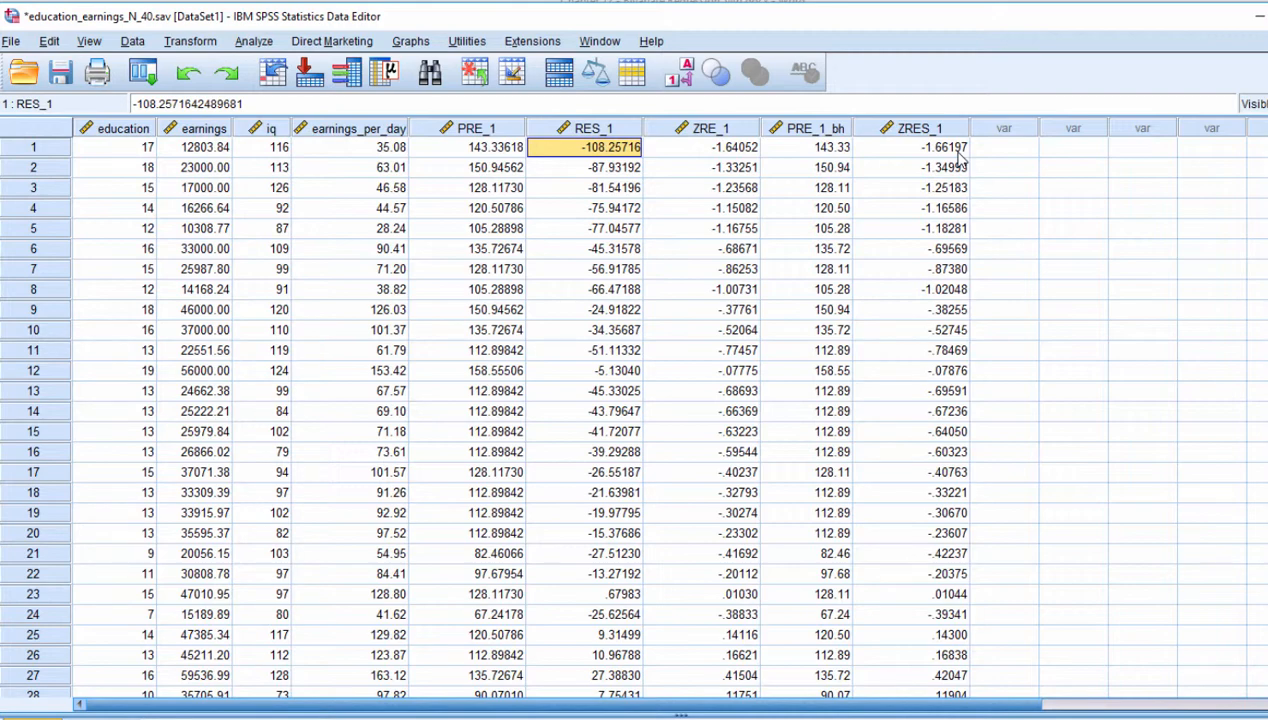
Step: Review earnings_per_day against PRE_1 for the first case, and look over the top of the RES_1 column
key(Left)
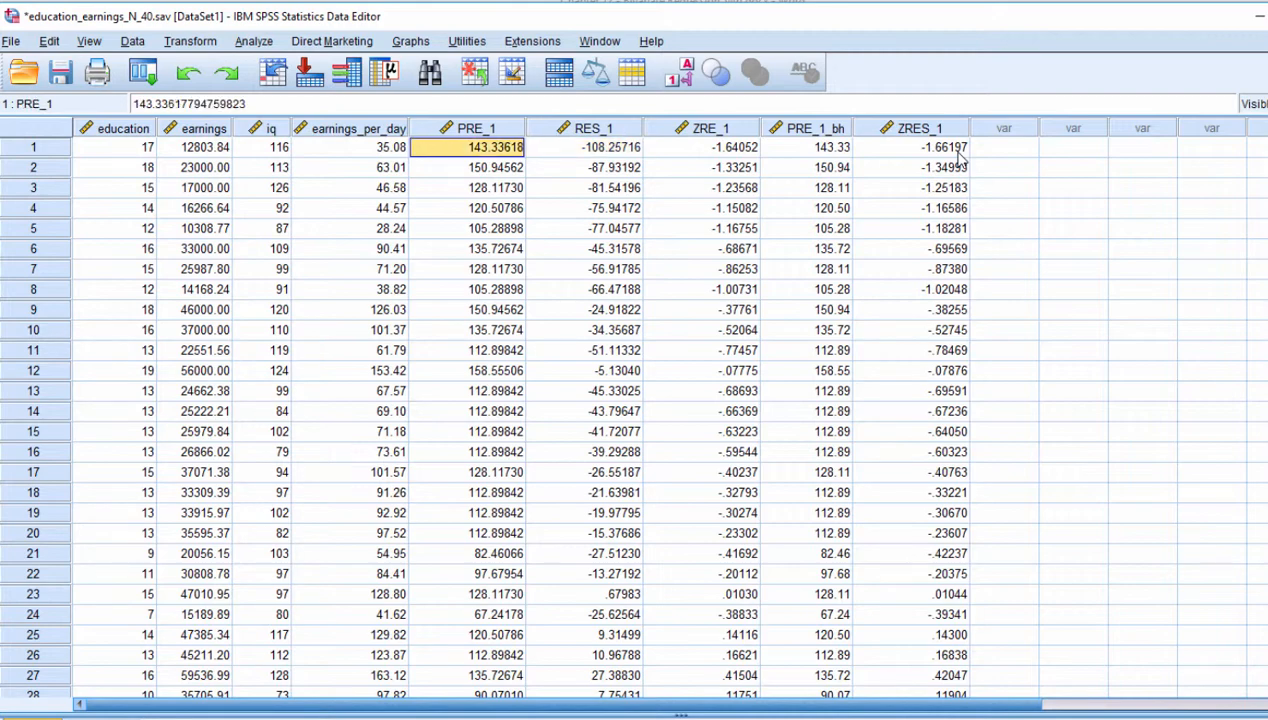
key(Left)
key(Right)
click(495, 167)
click(590, 128)
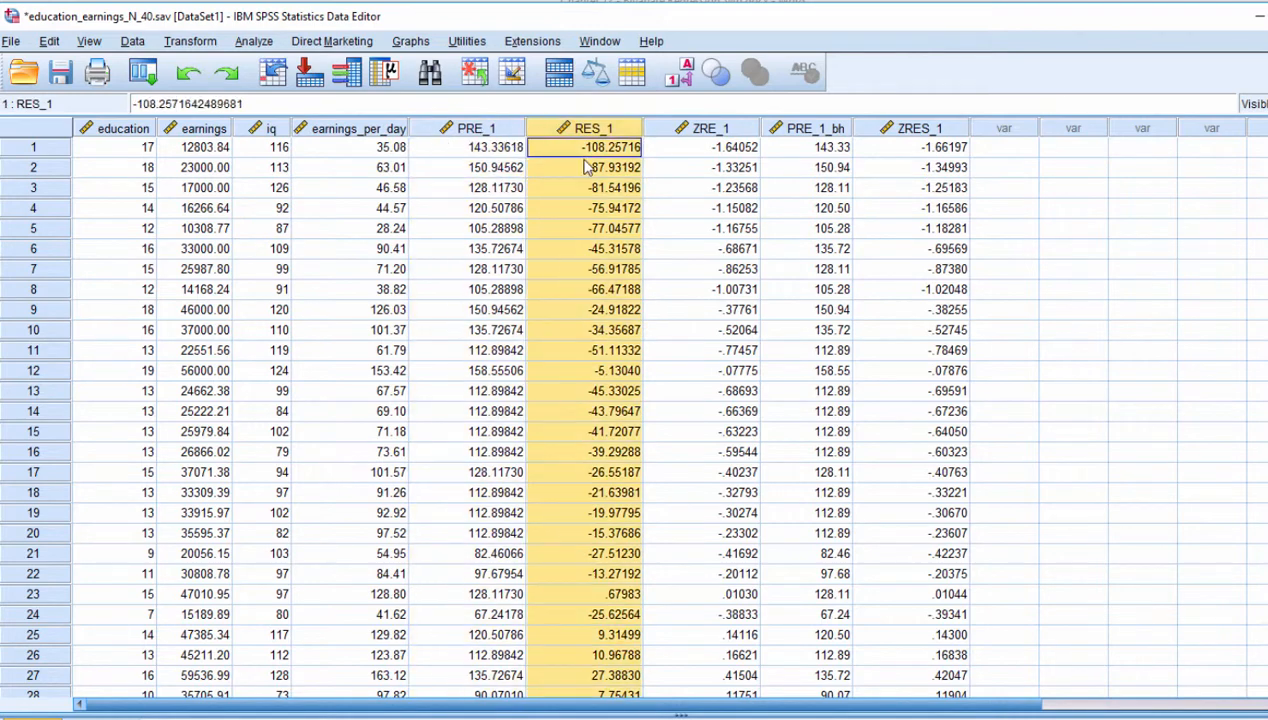
click(628, 186)
key(Up)
key(Up)
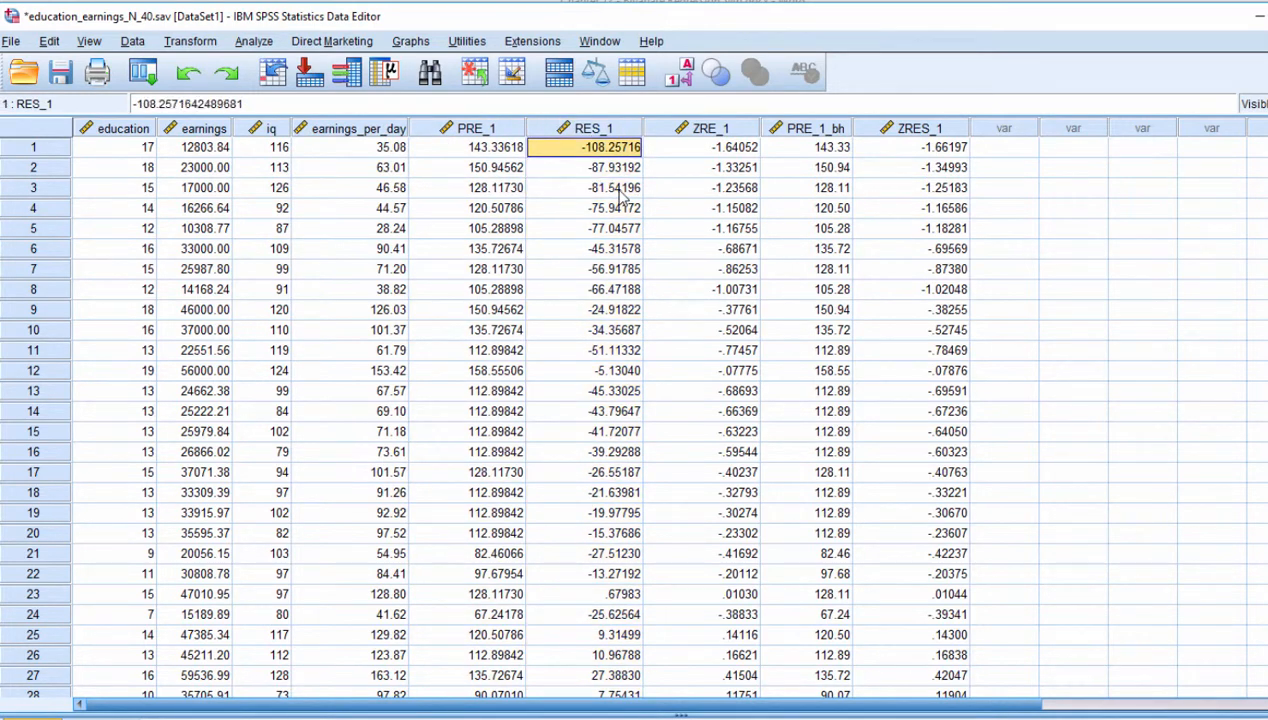
Step: Trace the first case's values from education through earnings_per_day and PRE_1 to its RES_1 residual
key(Left)
key(Left)
key(Left)
key(Left)
key(Left)
key(Right)
key(Right)
key(Right)
key(Right)
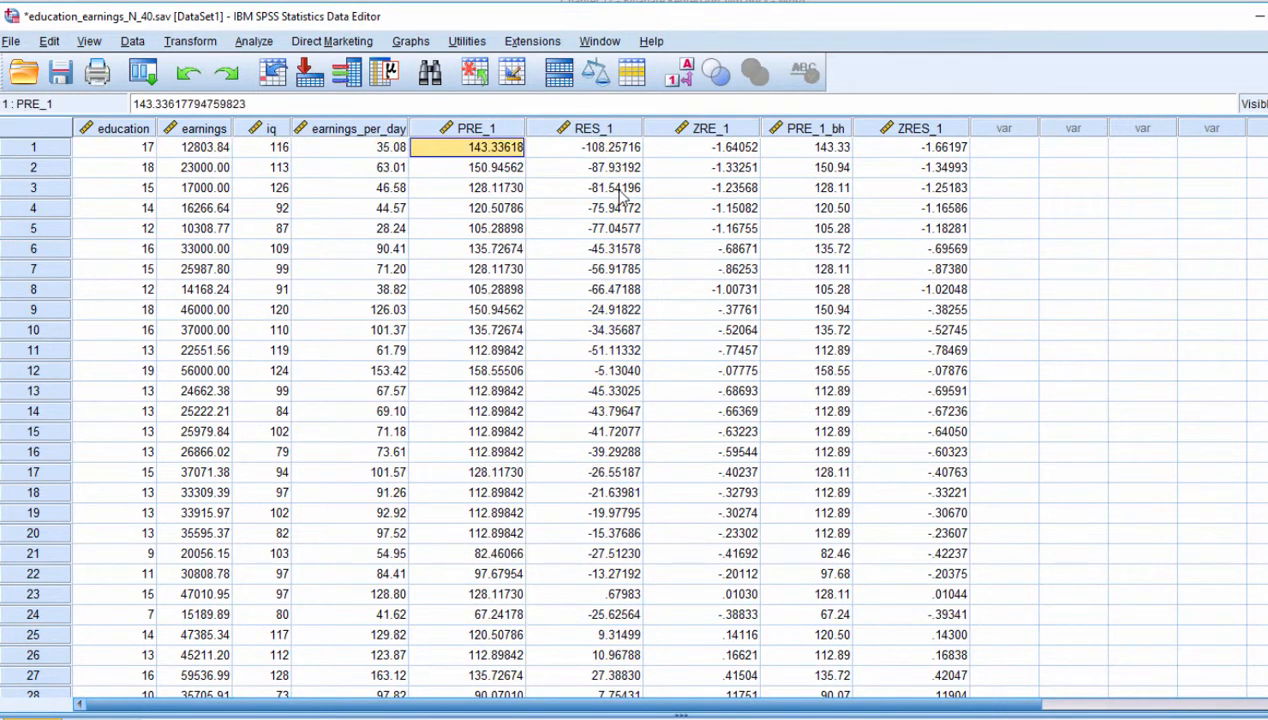
key(Right)
click(615, 130)
click(611, 154)
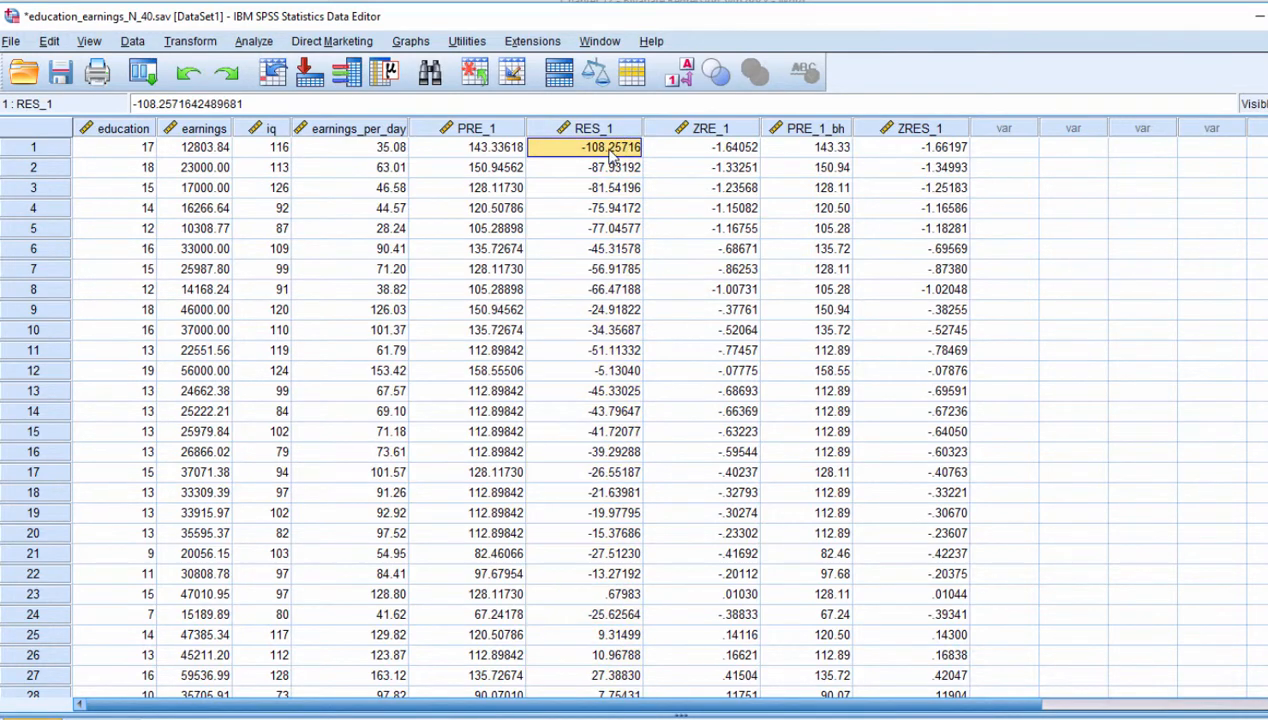
Step: Run through the whole RES_1 column and back to the first case to examine all the residuals
key(Down)
key(Down)
key(Down)
key(Down)
key(Down)
key(Down)
key(Down)
key(Down)
key(Down)
key(Down)
key(Down)
key(Down)
key(Down)
key(Down)
key(Down)
key(Down)
key(Down)
key(Down)
key(Down)
key(Down)
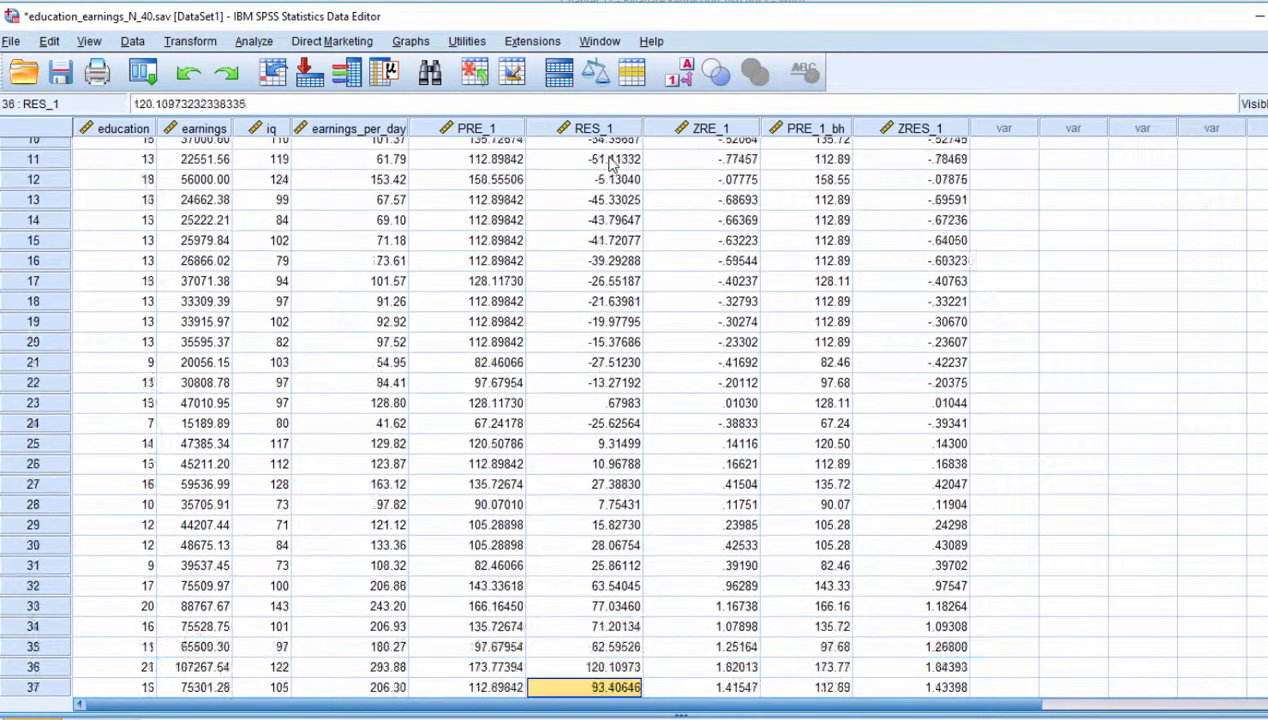
key(Down)
key(Down)
key(Down)
key(Down)
key(Down)
key(Down)
key(Down)
key(Down)
key(Down)
key(Down)
key(Down)
key(Down)
key(Up)
key(Up)
key(Up)
key(Up)
key(Up)
key(Up)
key(Up)
key(Up)
key(Up)
key(Up)
key(Up)
key(Up)
key(Up)
key(Up)
key(Up)
key(Up)
key(Up)
key(Up)
key(Up)
key(Up)
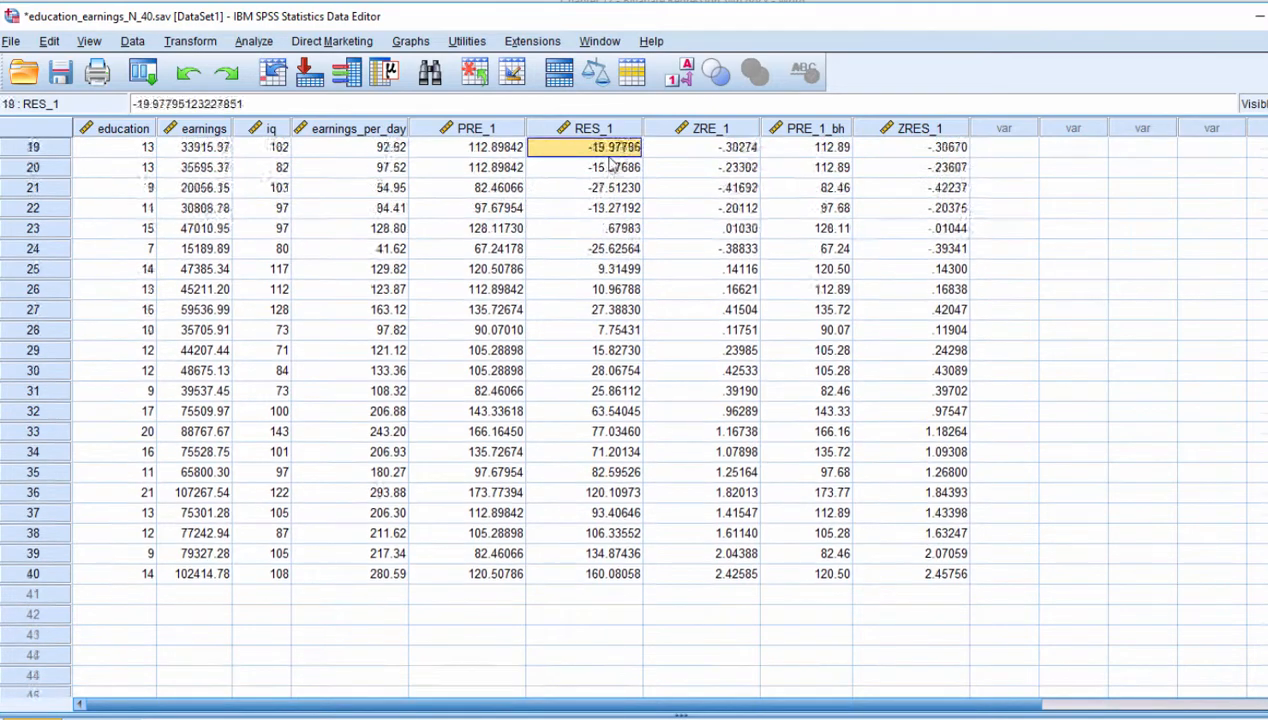
key(Up)
key(Up)
key(Up)
key(Up)
key(Up)
key(Up)
key(Up)
key(Up)
key(Up)
key(Up)
key(Up)
key(Up)
key(Up)
key(Up)
key(Up)
key(Up)
key(Up)
key(Up)
Step: Compare the first case's ZRE_1 and ZRES_1 standardized residuals, reviewing its earnings_per_day, PRE_1 and RES_1 values as well
key(Right)
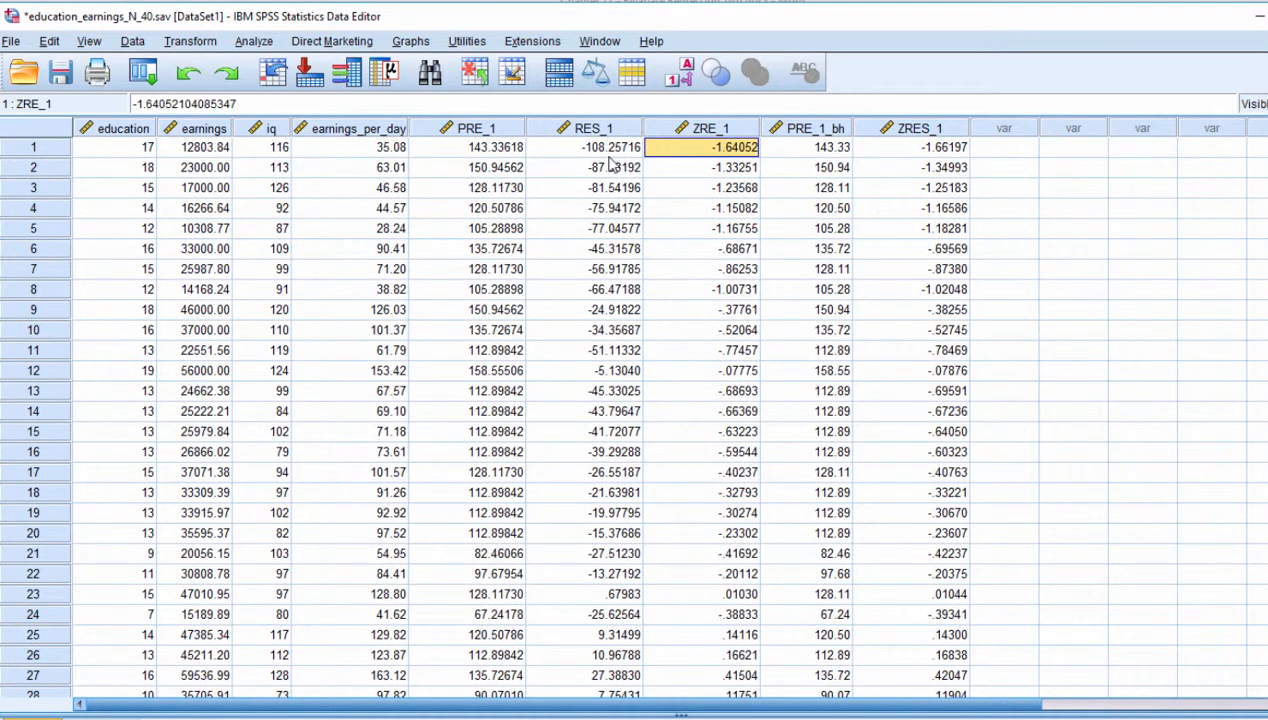
key(Right)
key(Right)
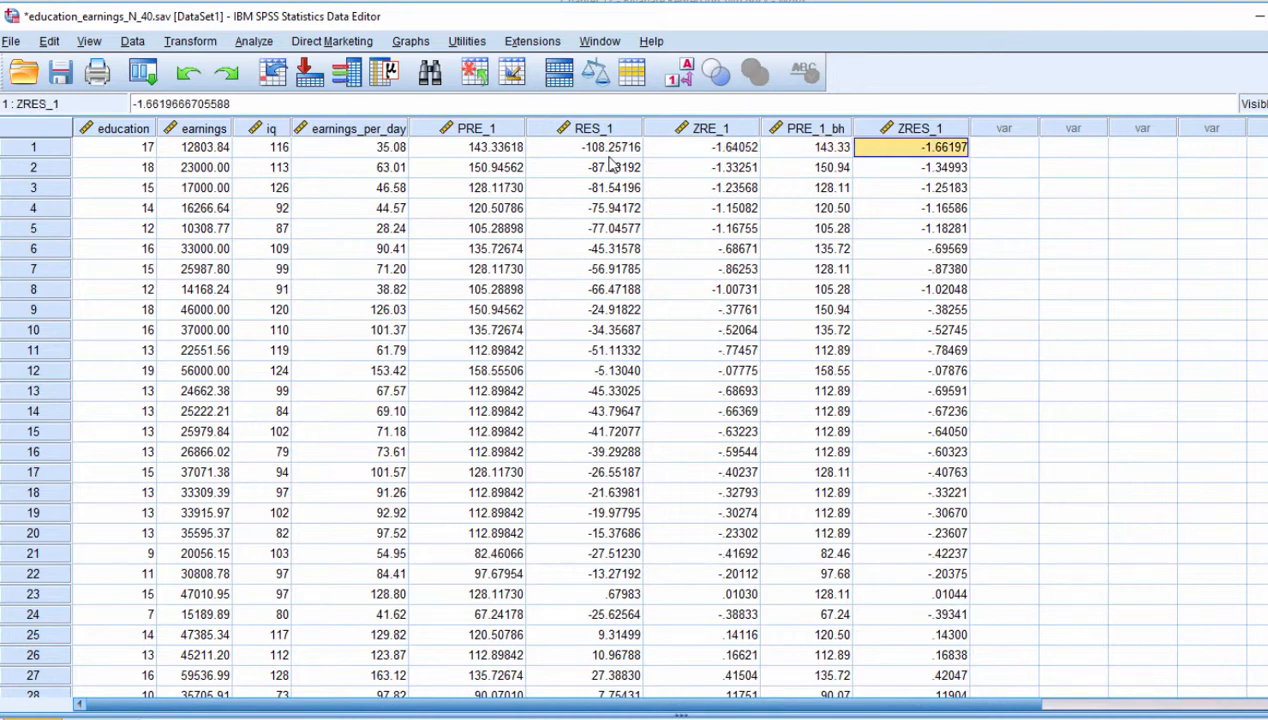
key(Left)
key(Left)
key(Left)
key(Left)
key(Left)
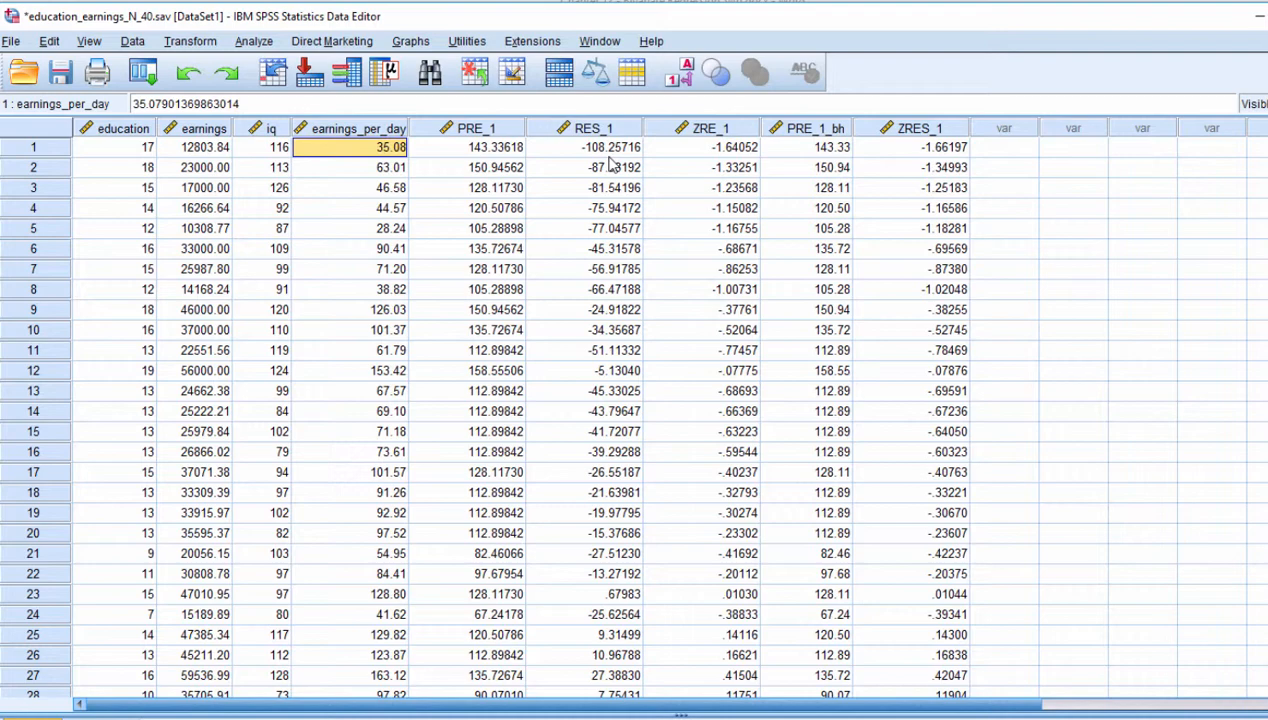
key(Right)
key(Right)
key(Right)
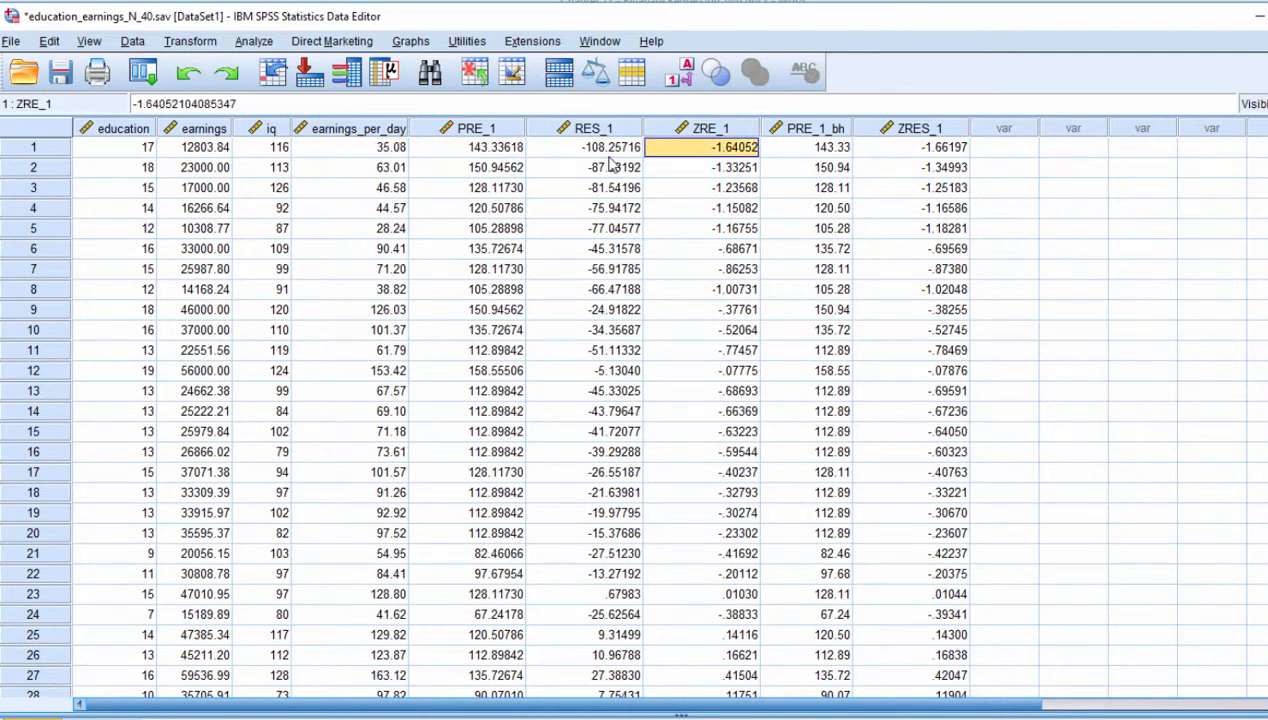